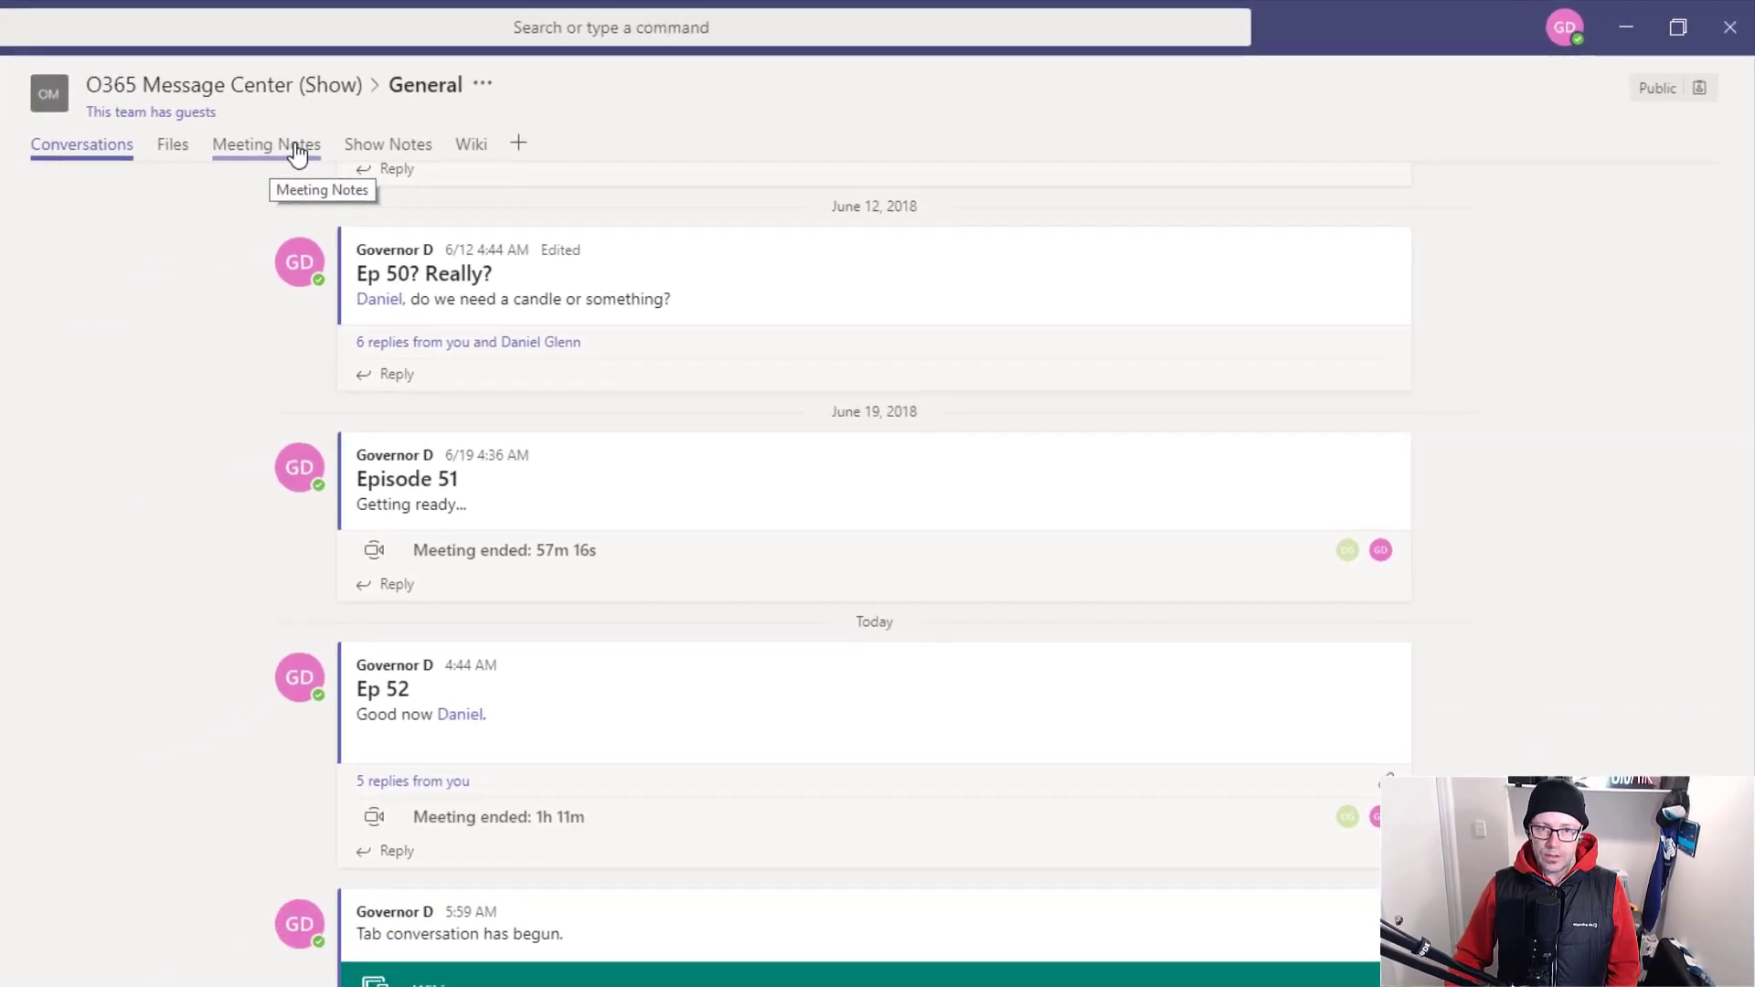
# Open the Meeting Notes tab and select text in the 'Meeting notes have appeared' section
pyautogui.click(296, 152)
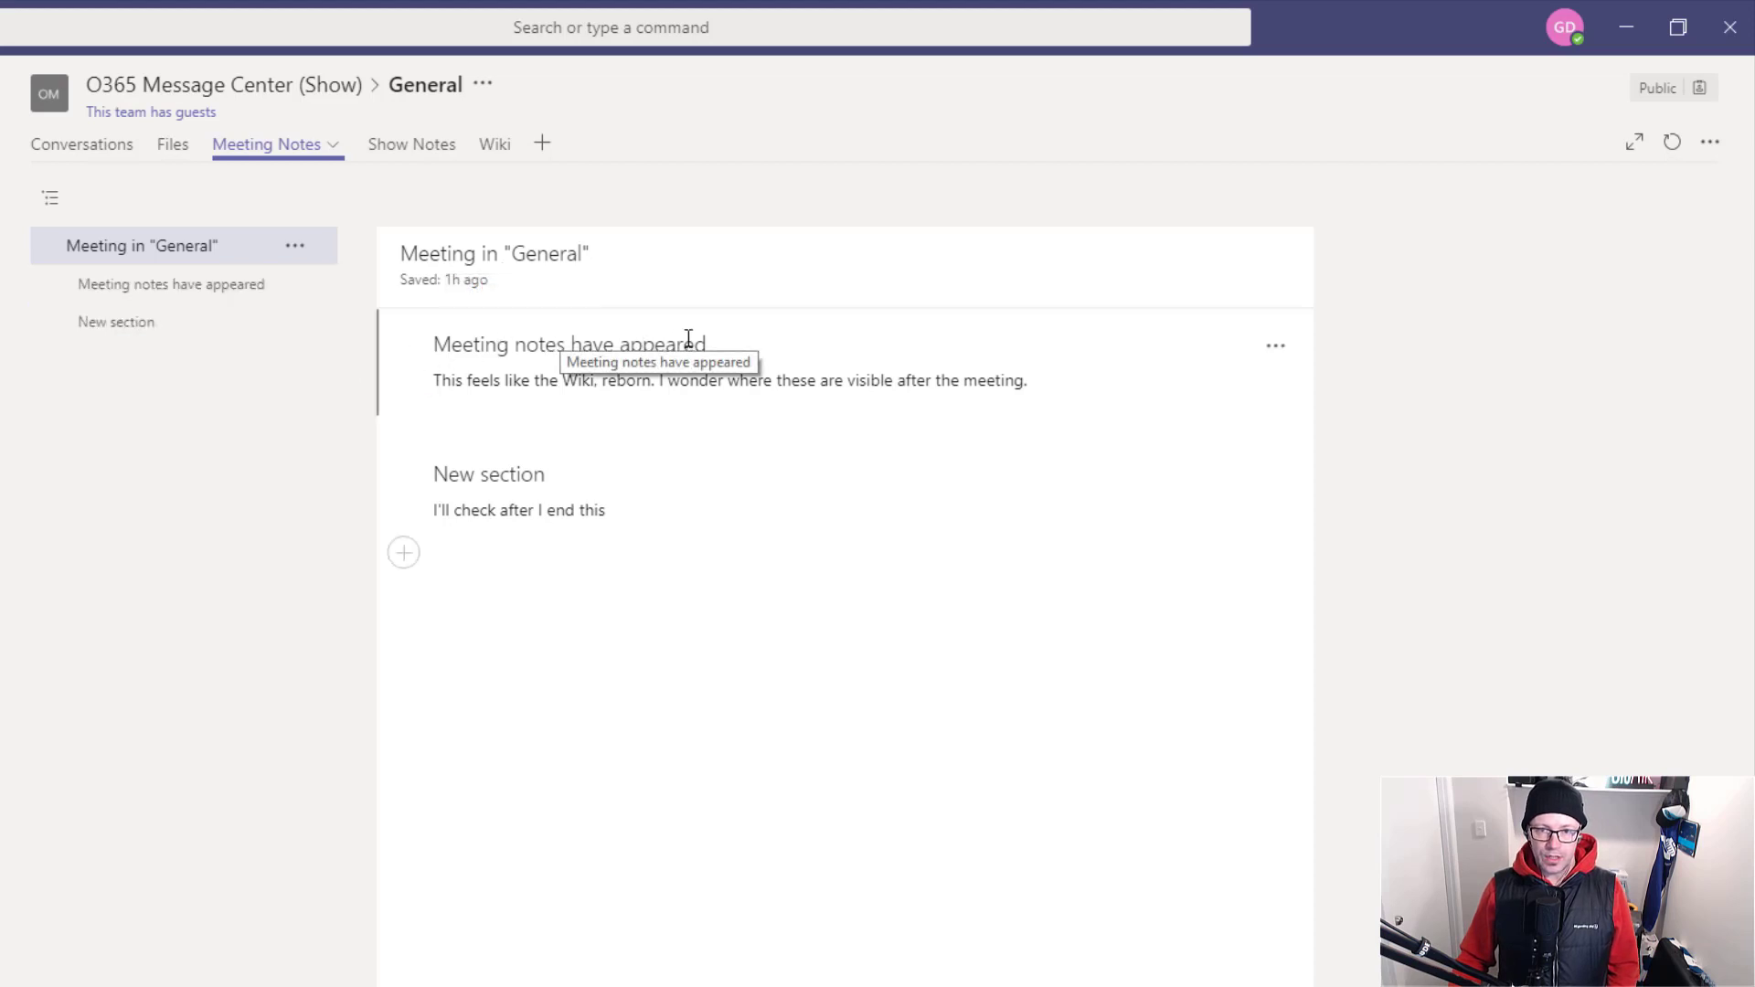
pyautogui.moveTo(733, 337); pyautogui.dragTo(437, 354)
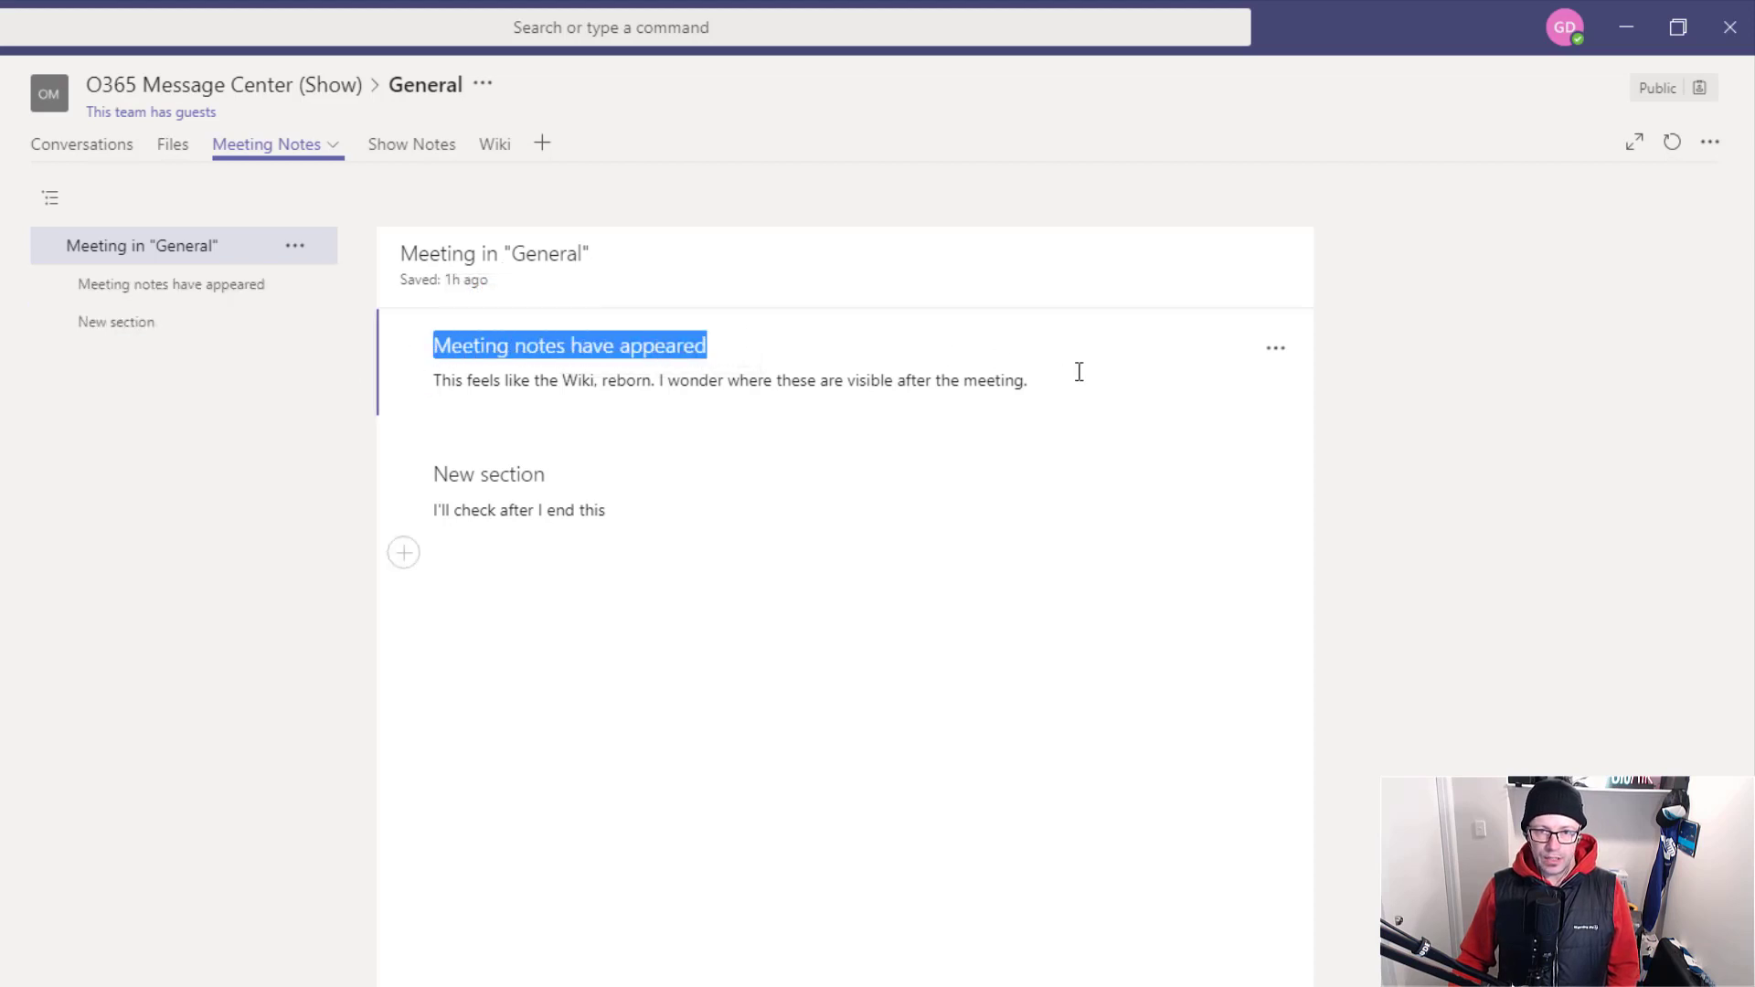
pyautogui.click(1056, 381)
pyautogui.tripleClick(439, 387)
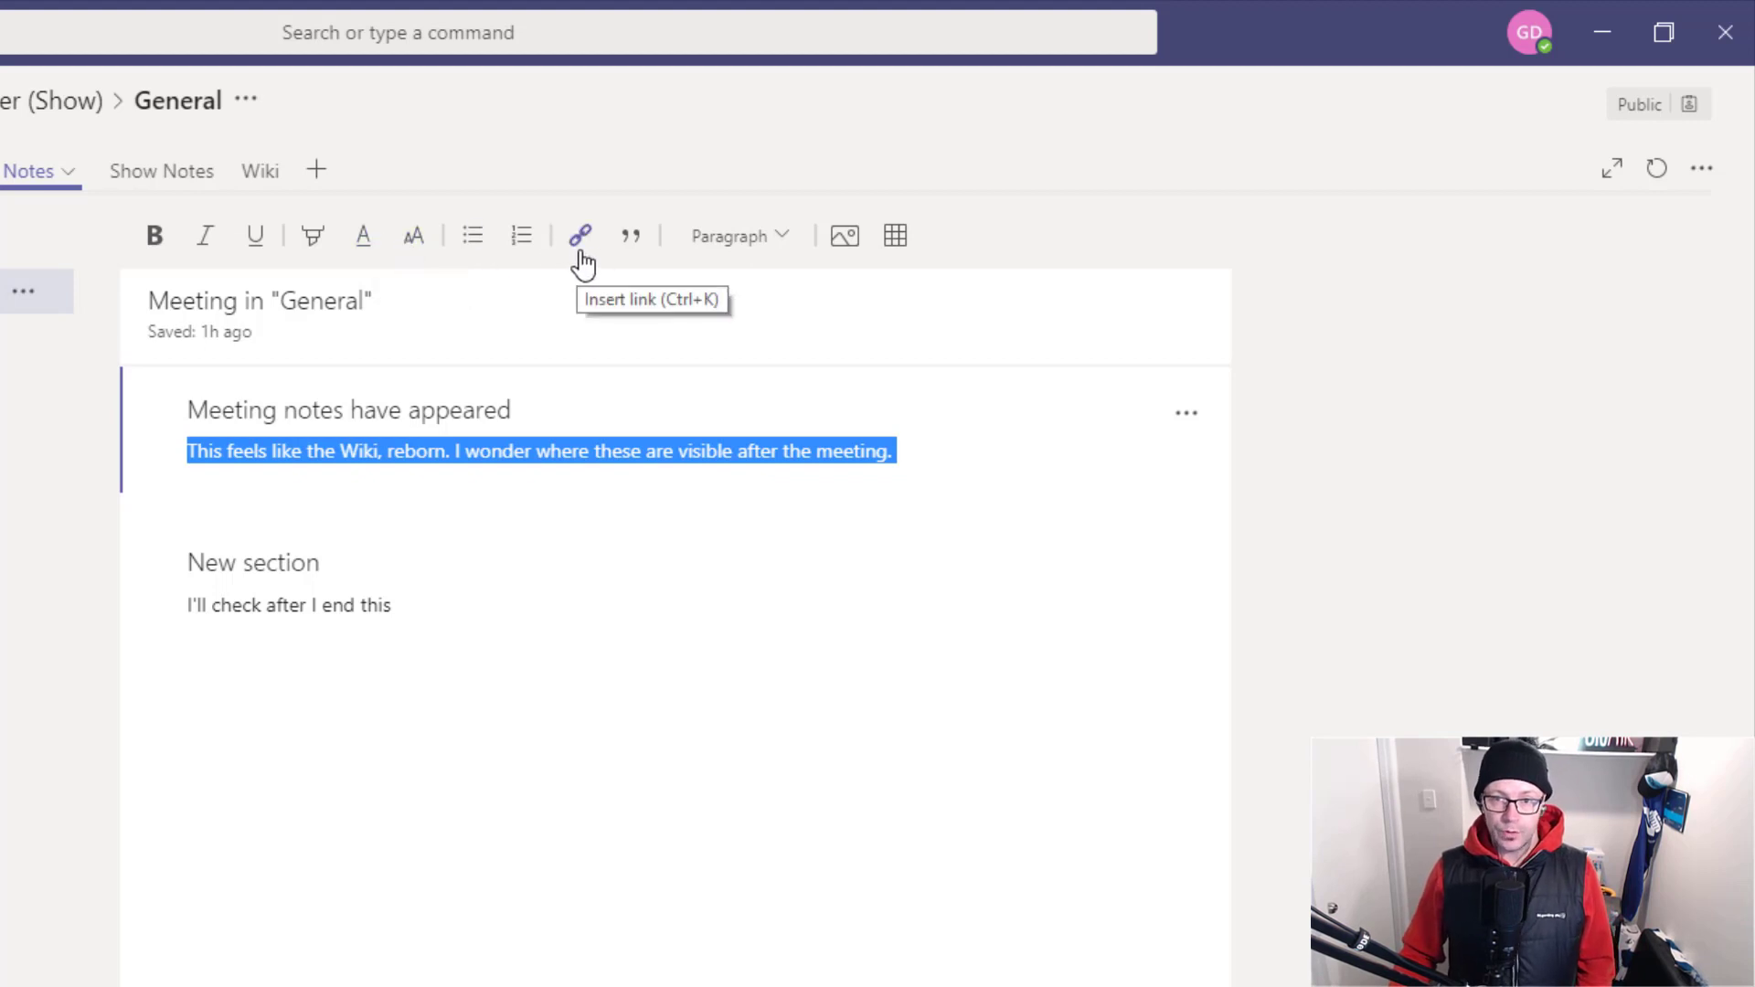
pyautogui.click(792, 243)
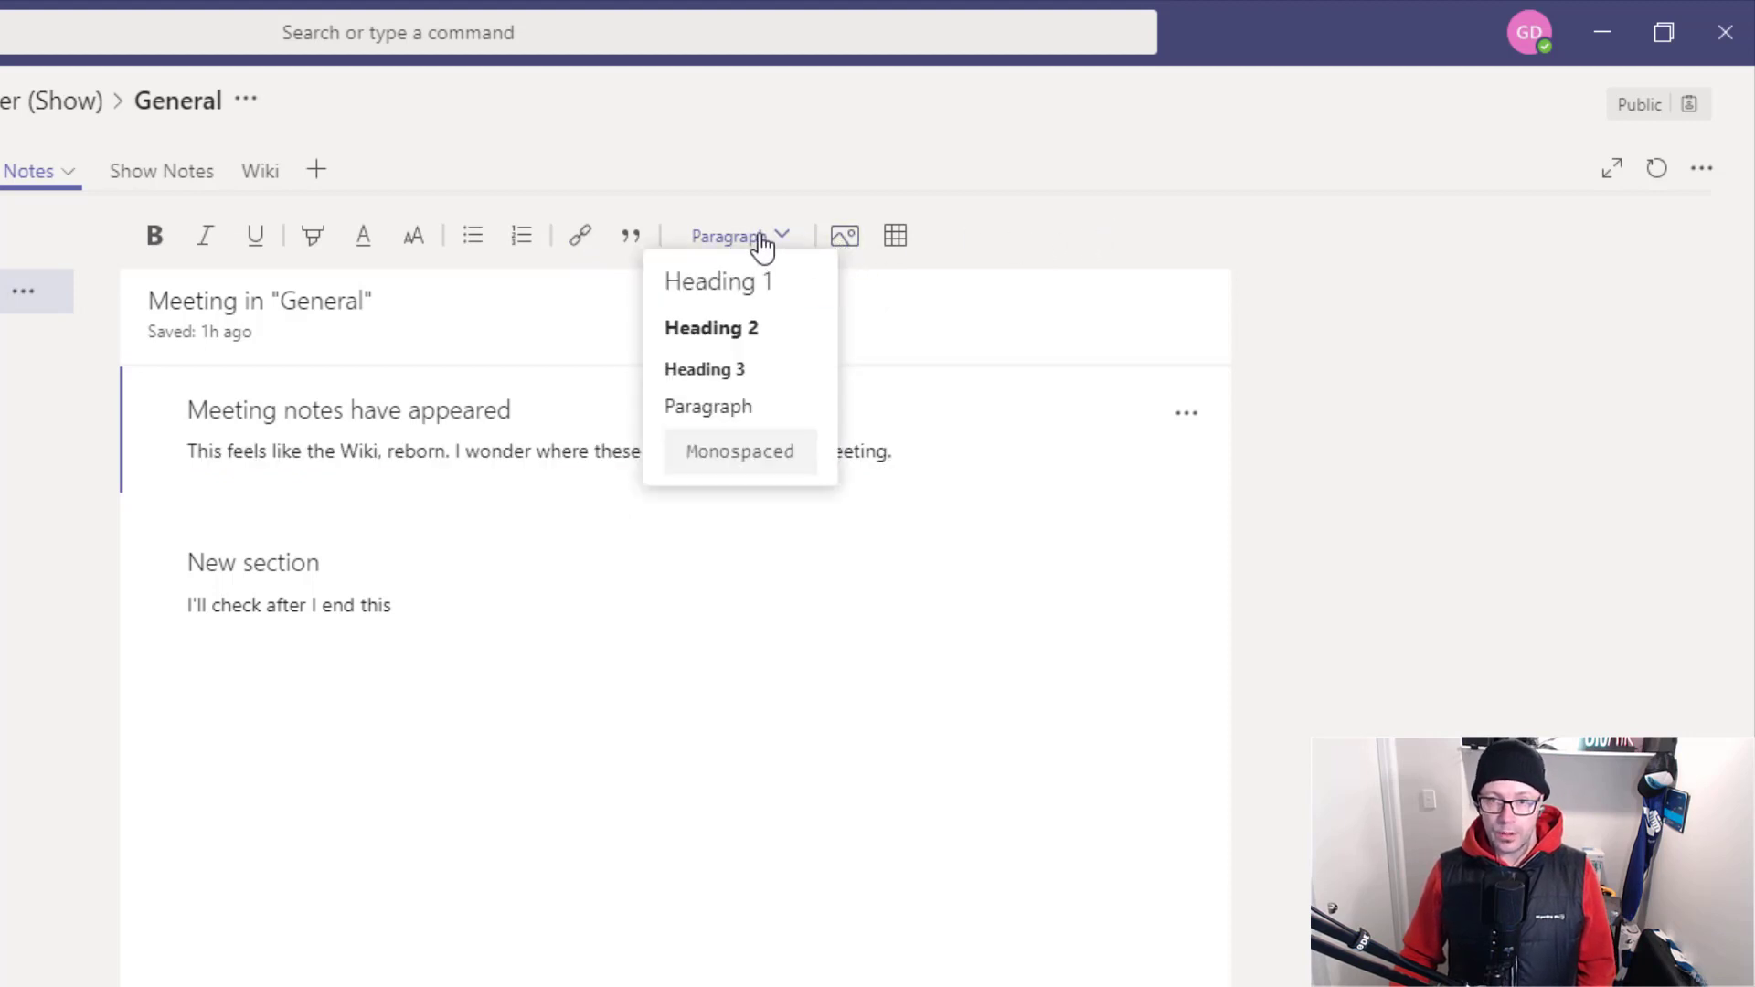
pyautogui.click(846, 239)
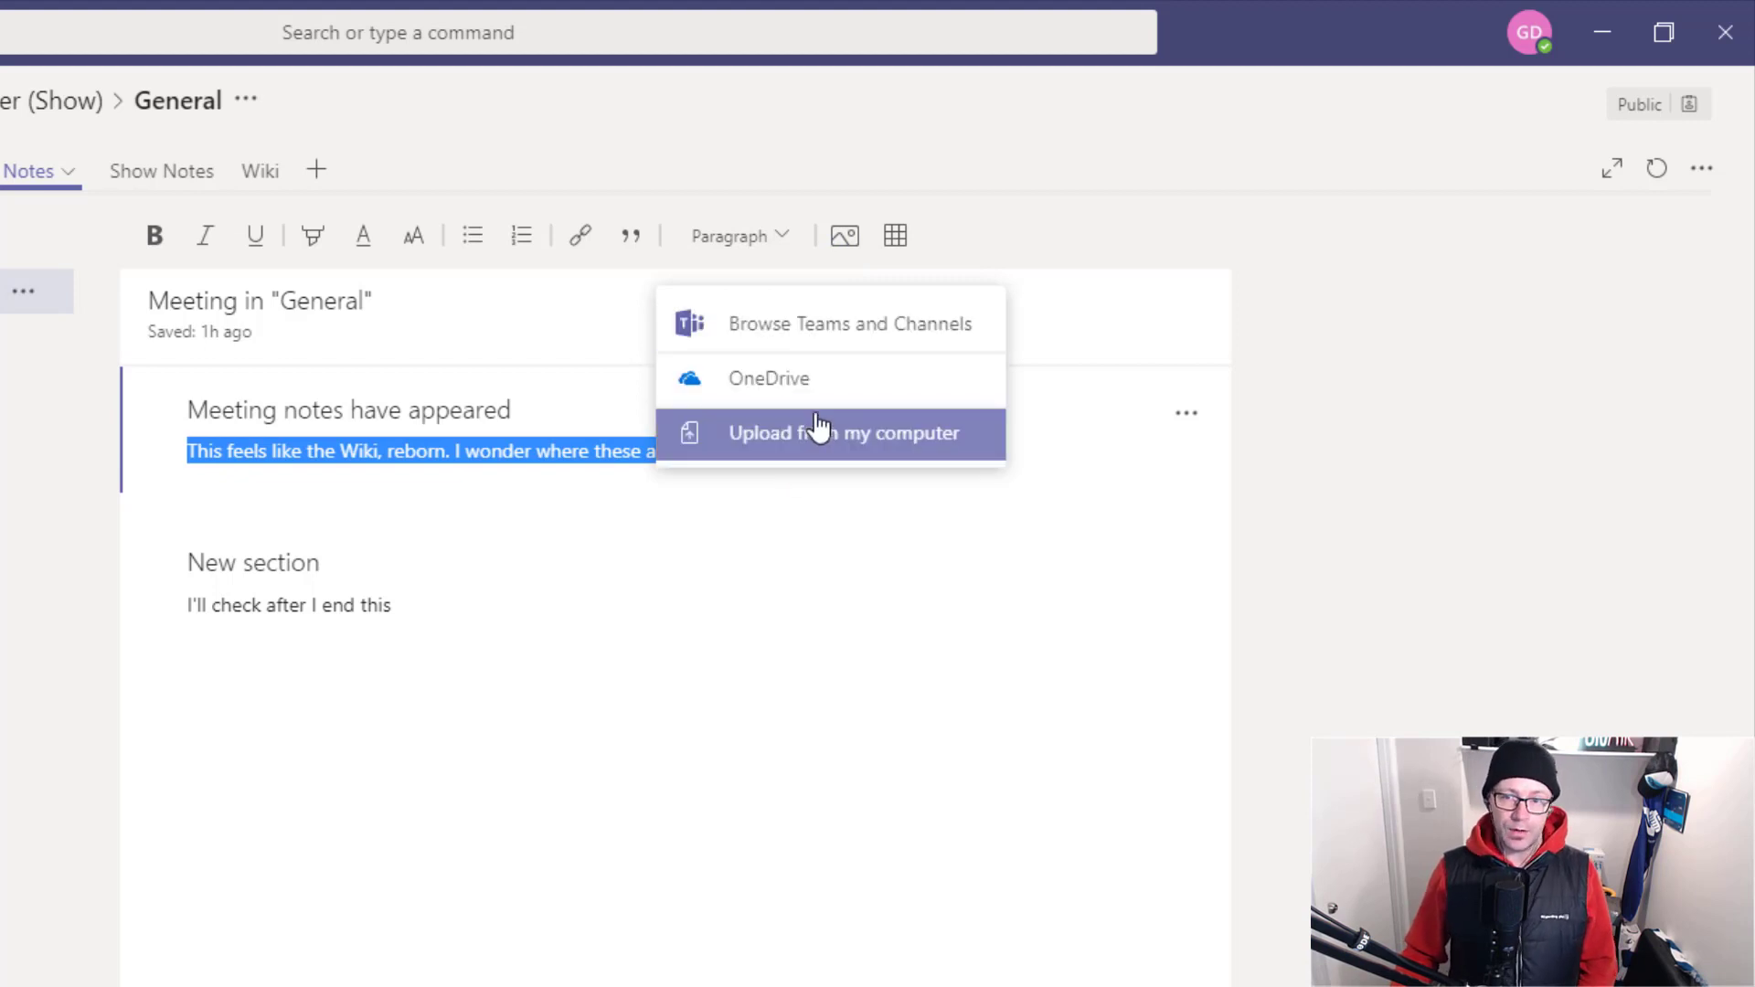
pyautogui.click(1318, 302)
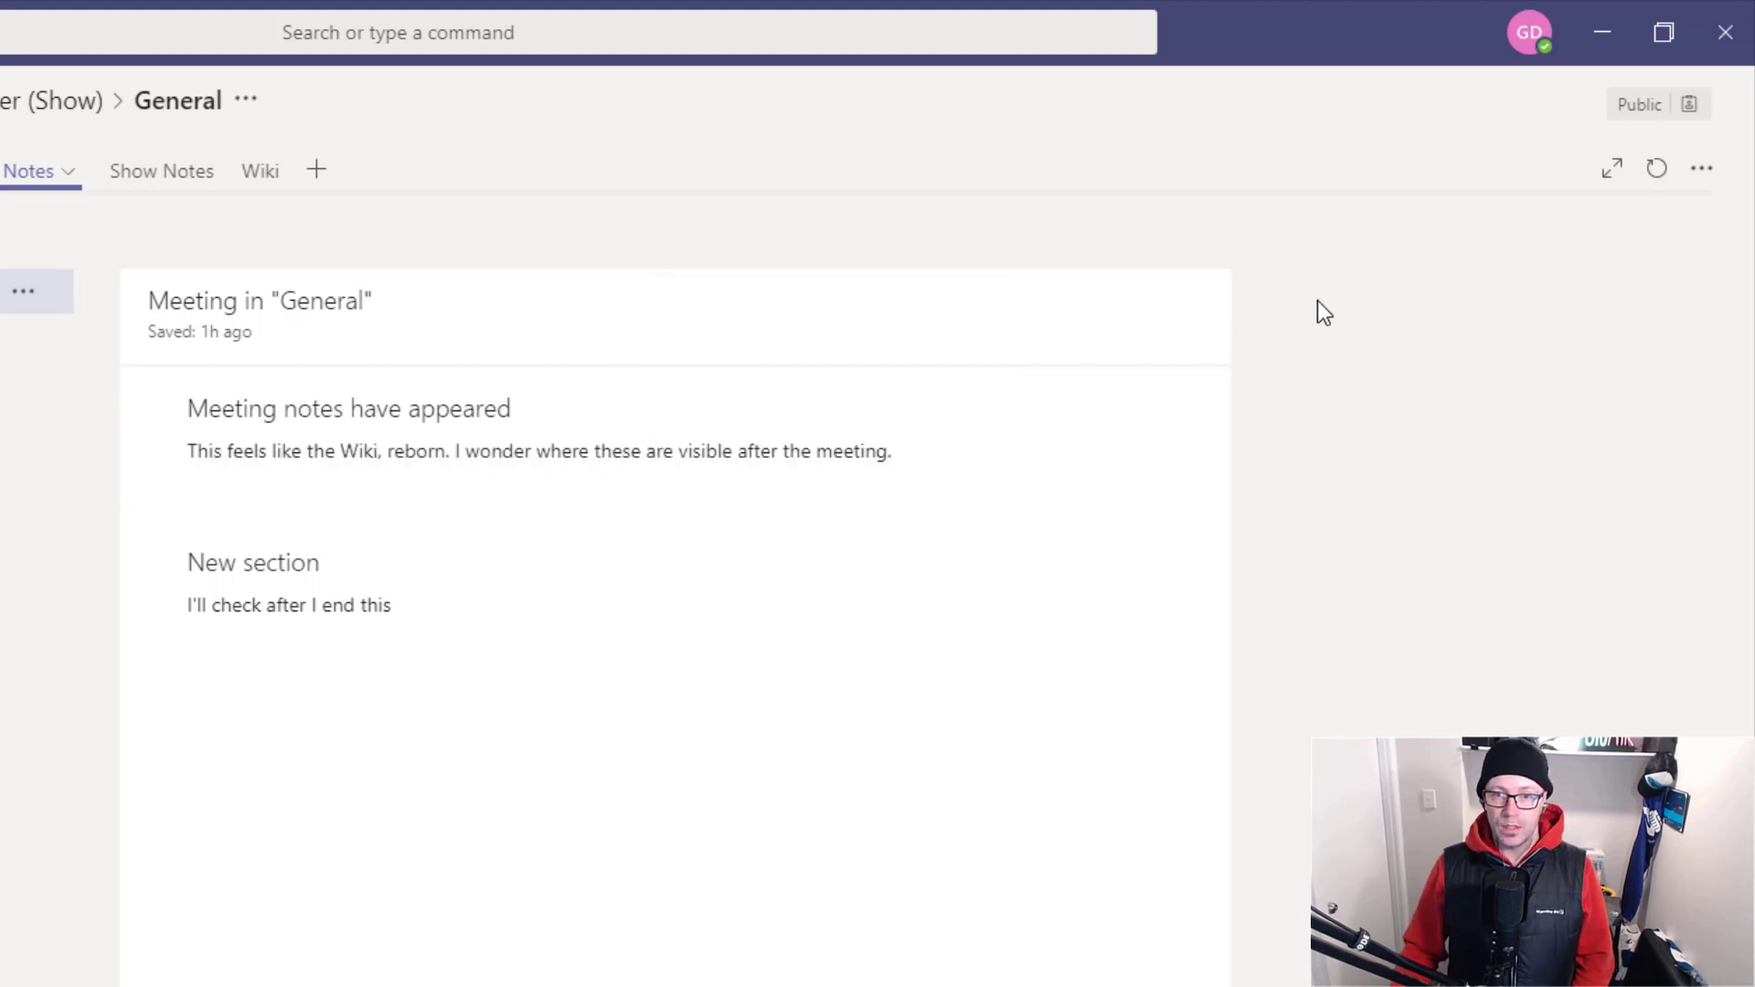
pyautogui.click(542, 450)
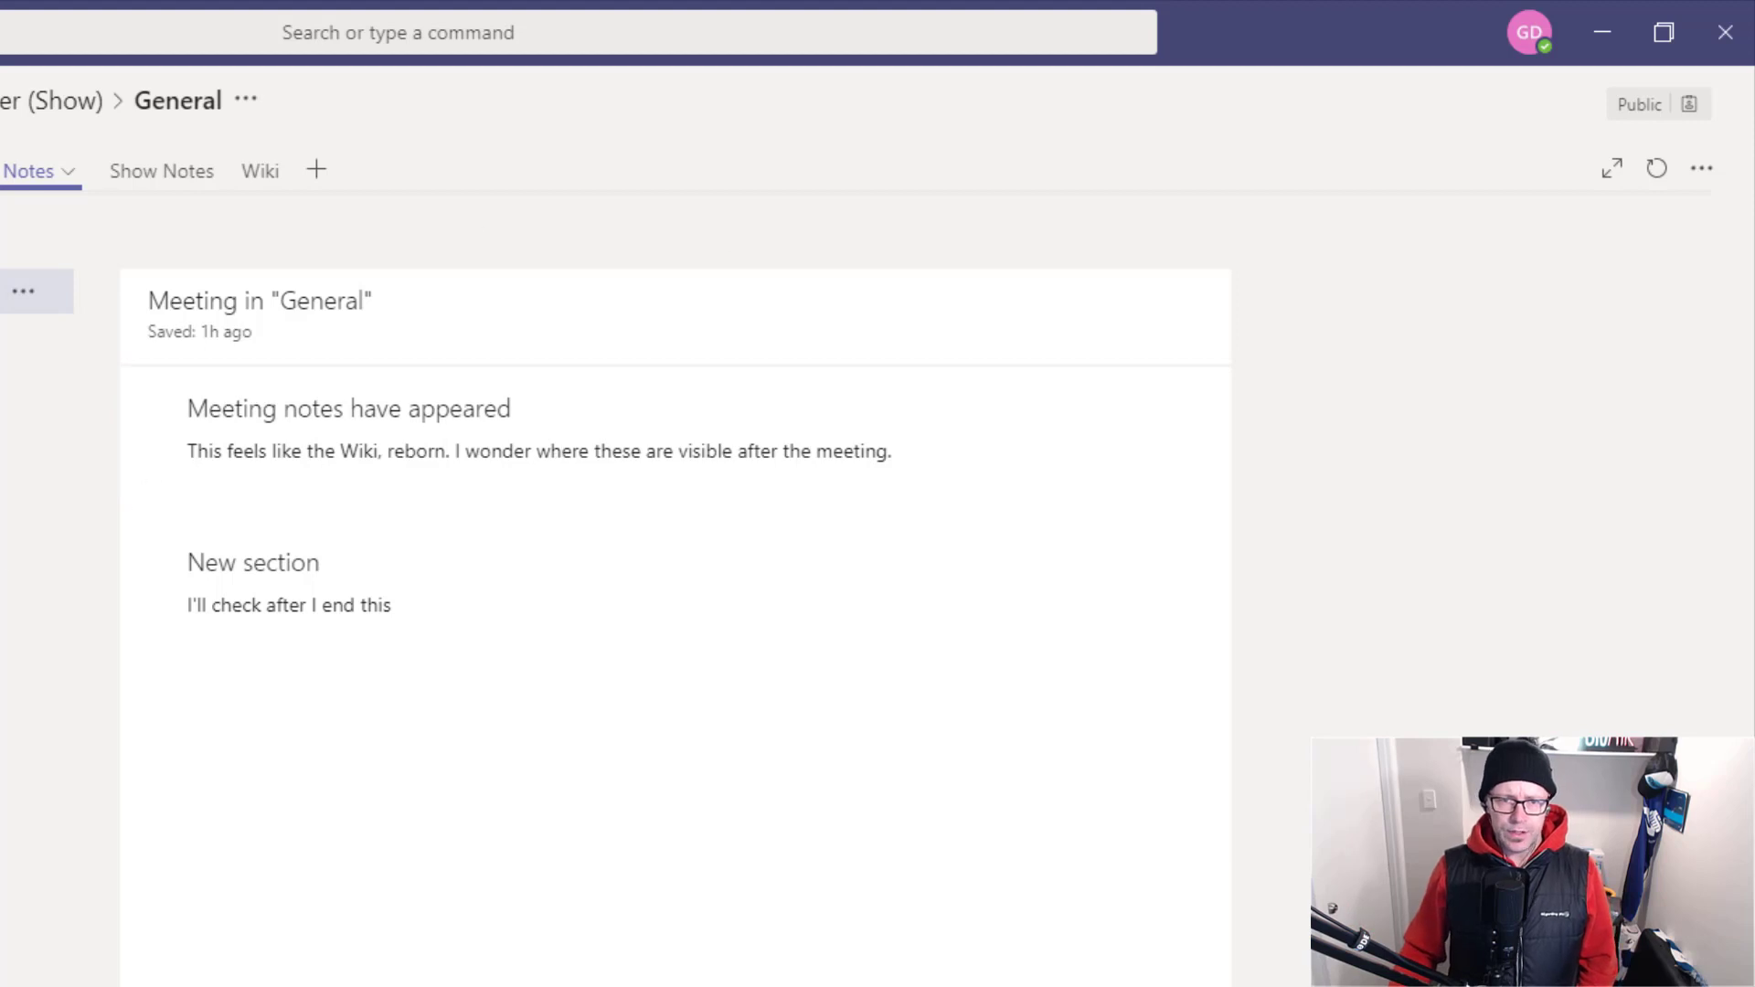
# Start a Meet now instant meeting from a reply in General's Ep 52 thread
pyautogui.click(201, 137)
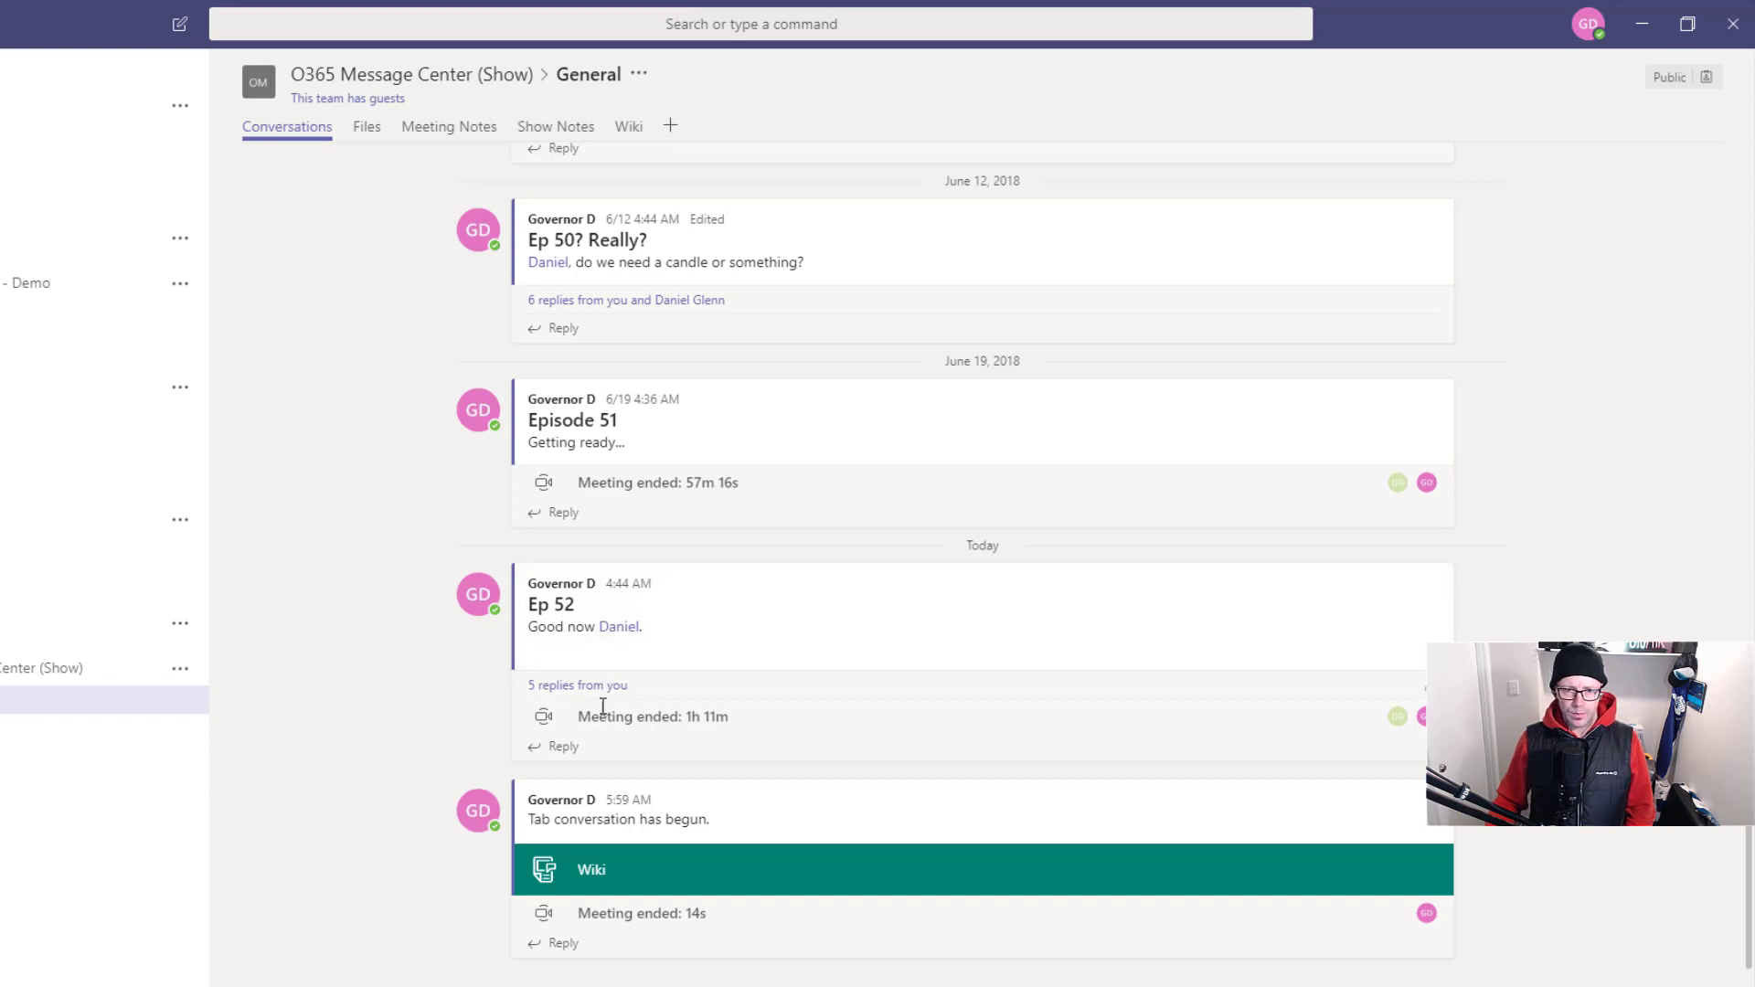
pyautogui.click(600, 687)
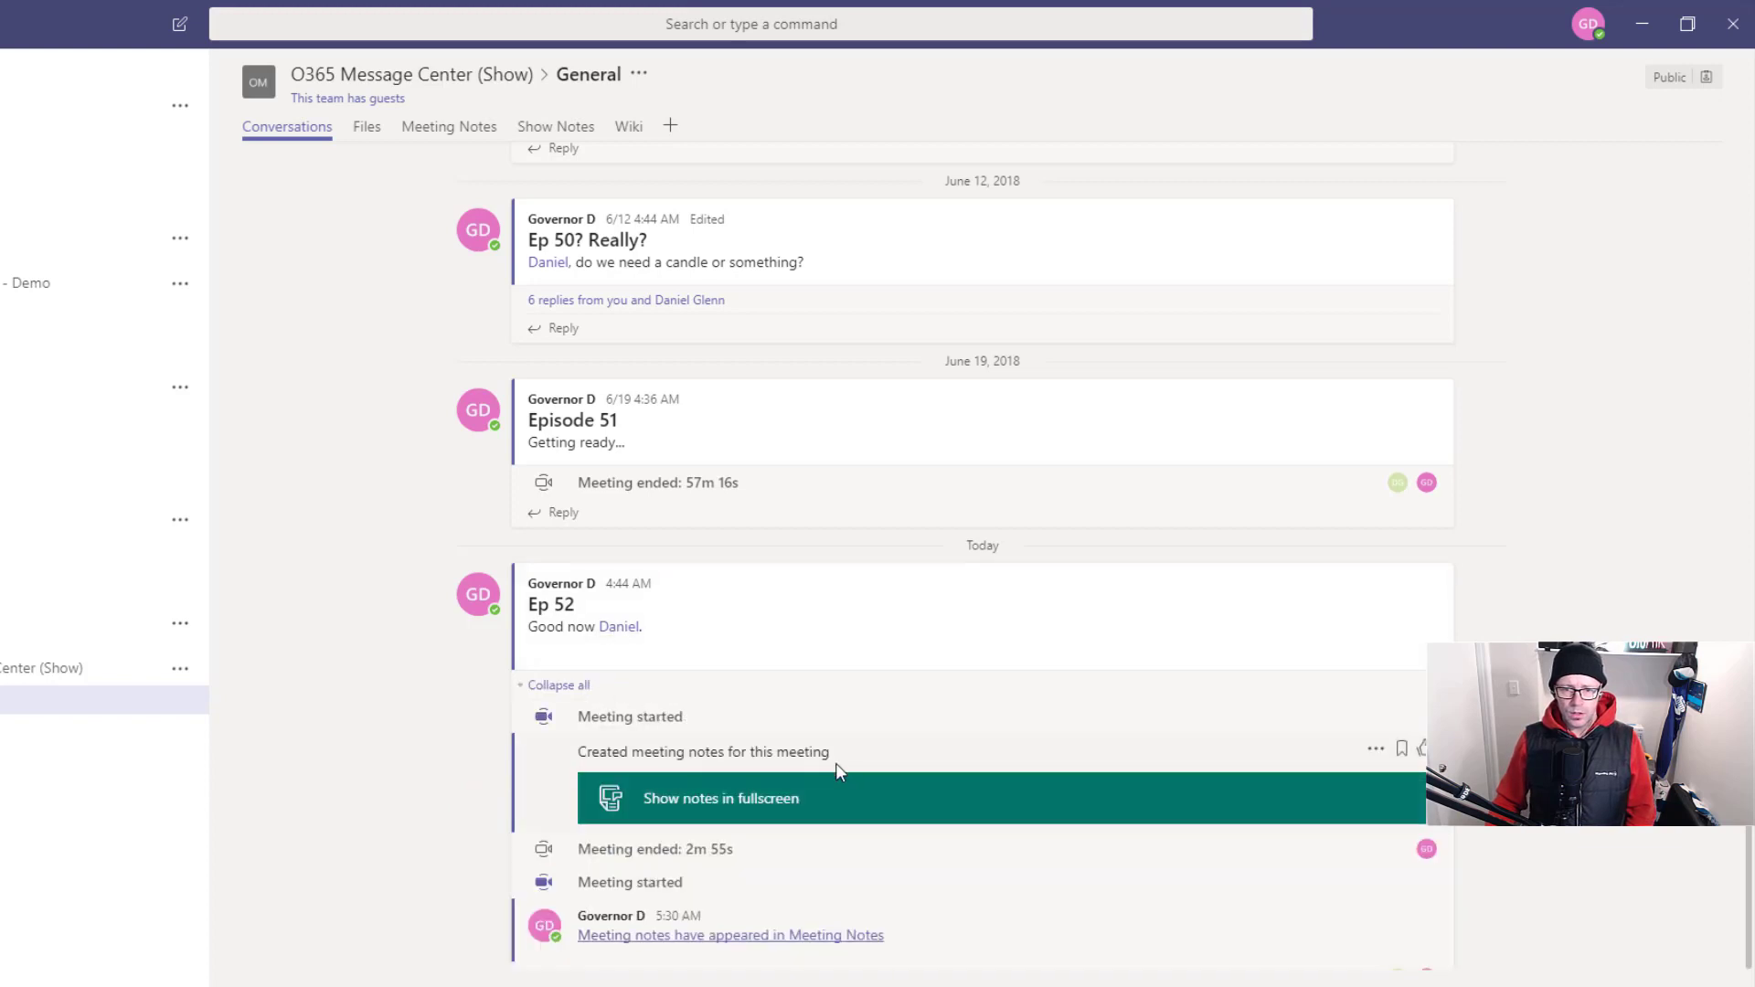
pyautogui.scroll(-1, 748, 681)
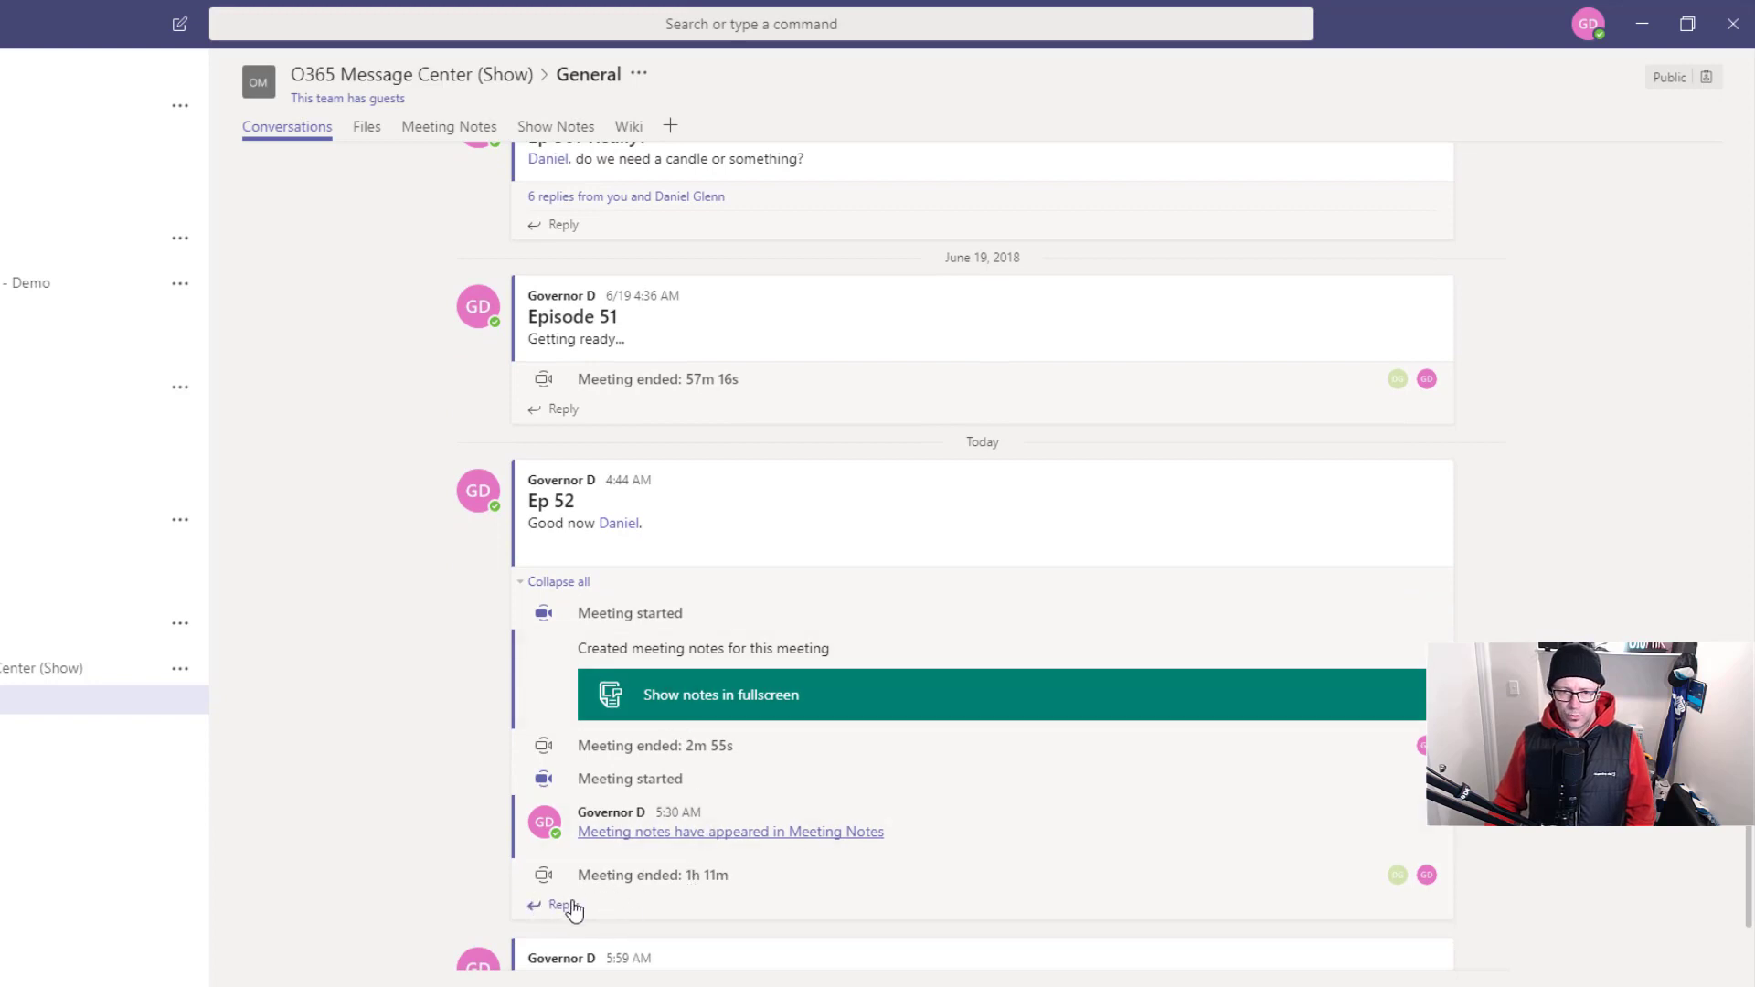
pyautogui.click(572, 905)
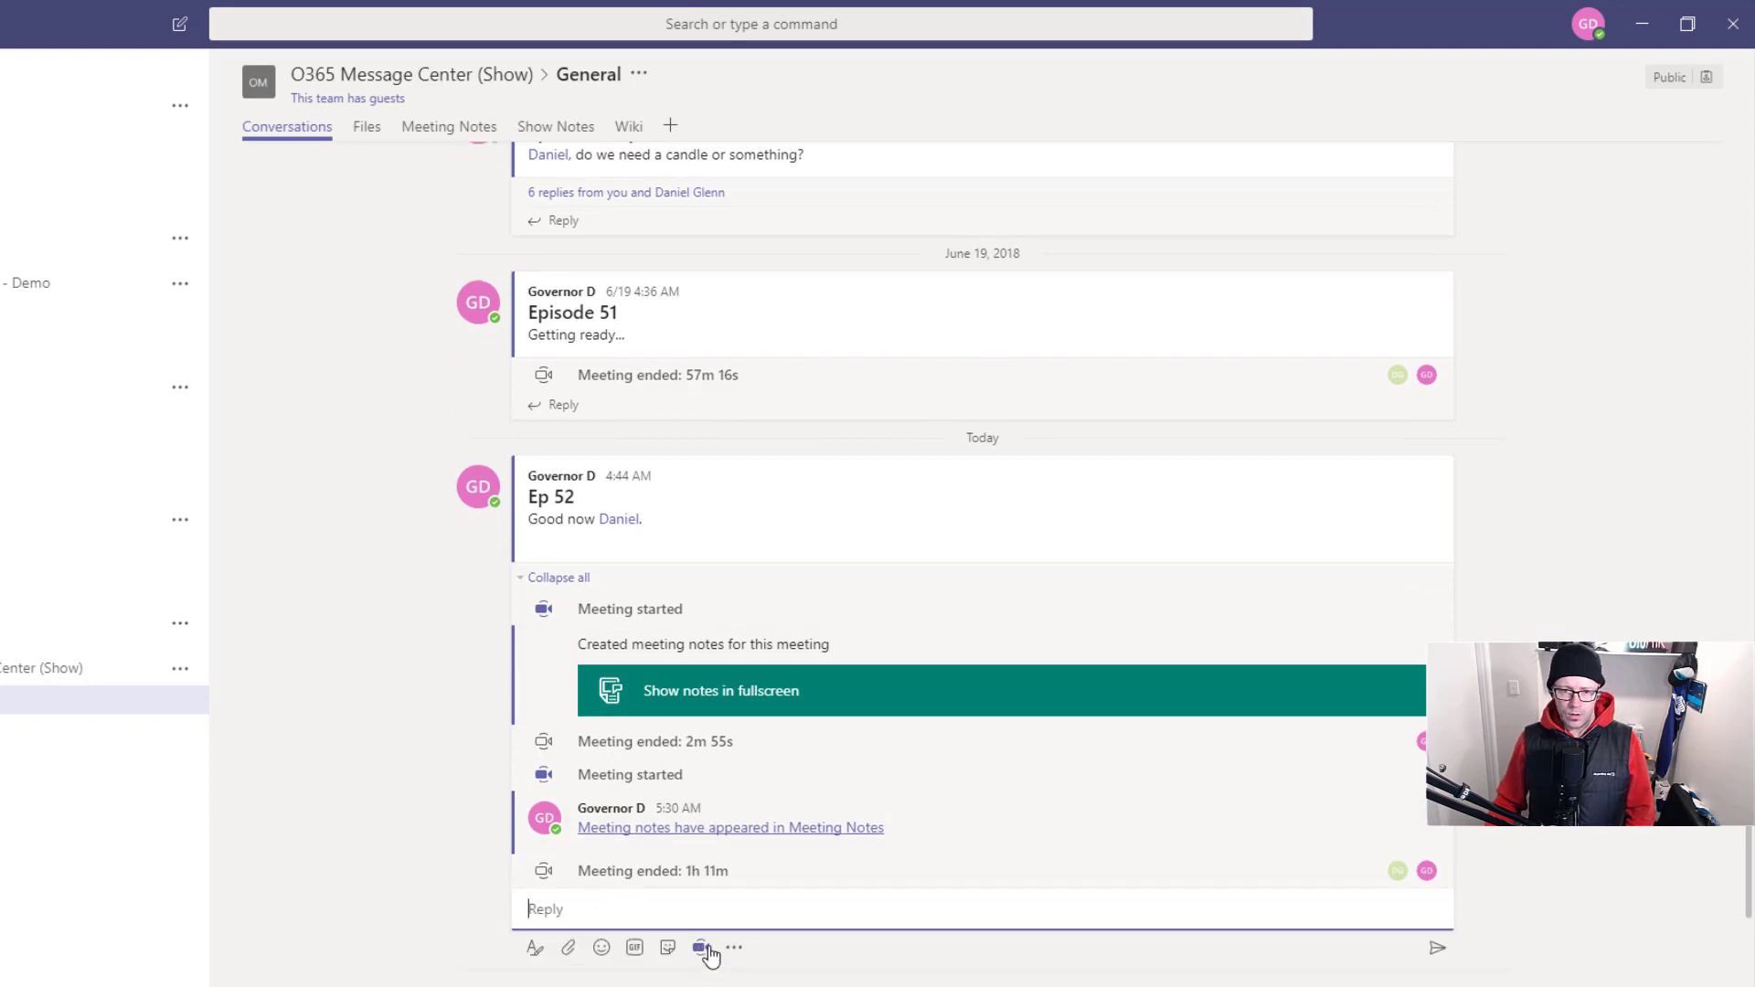
pyautogui.click(701, 949)
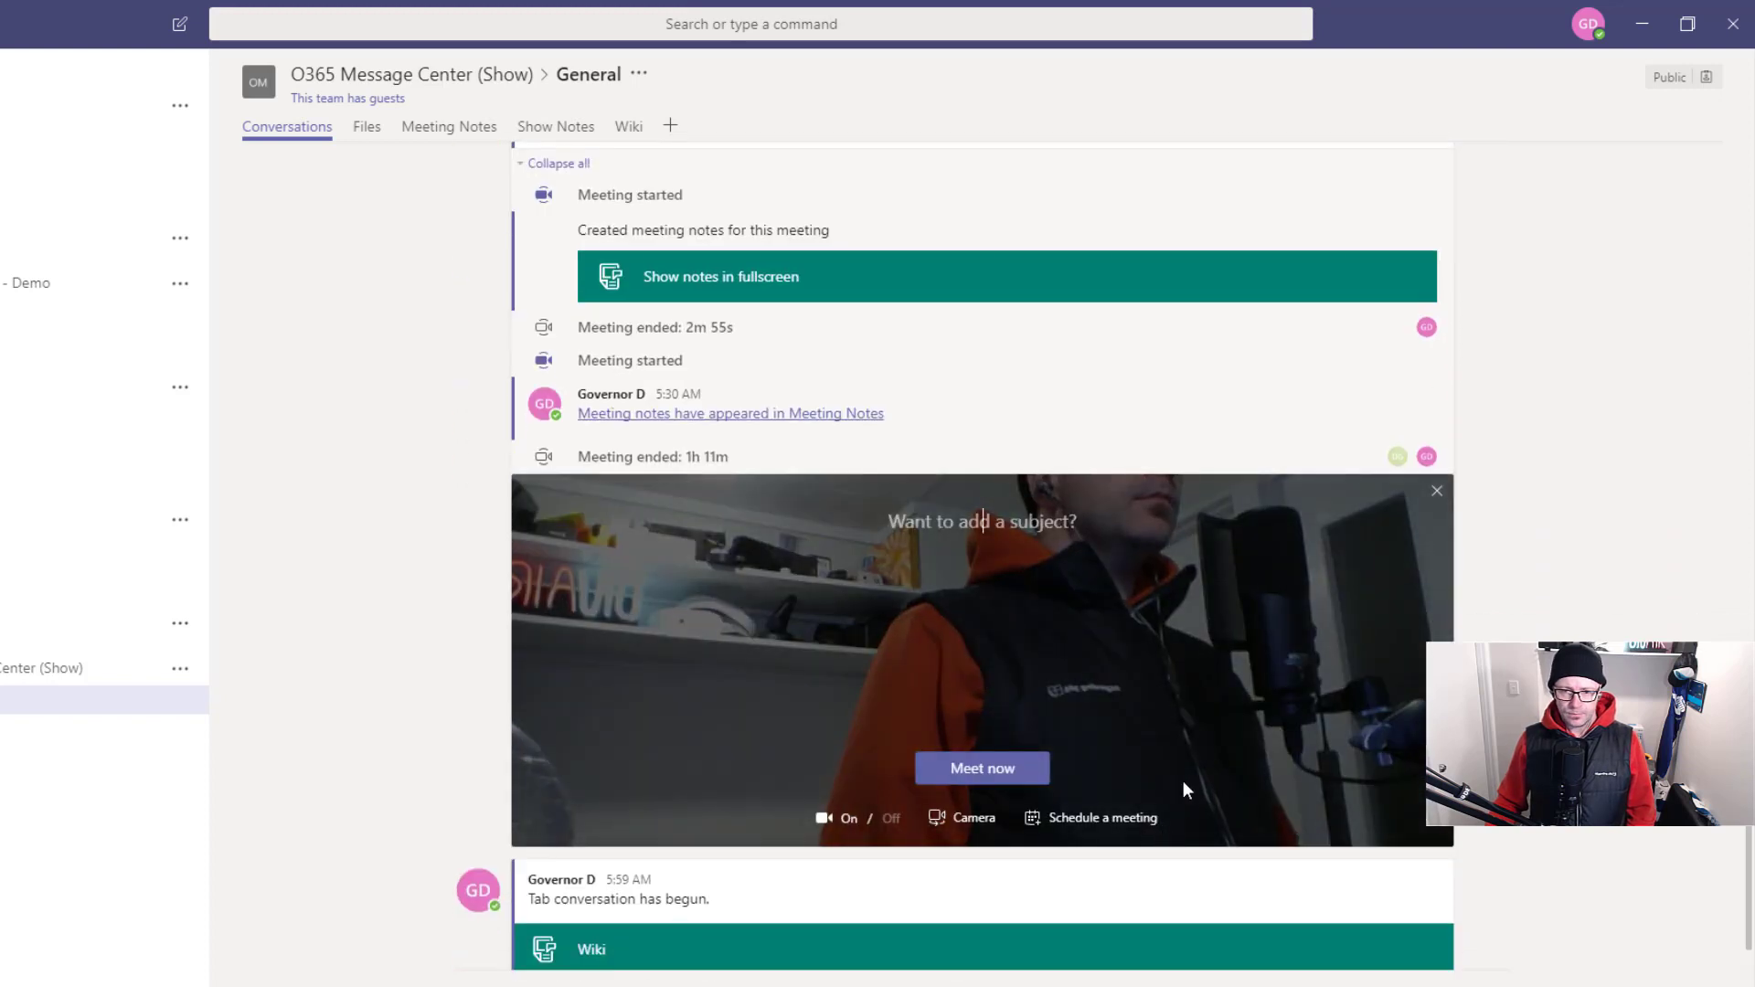
pyautogui.click(1003, 777)
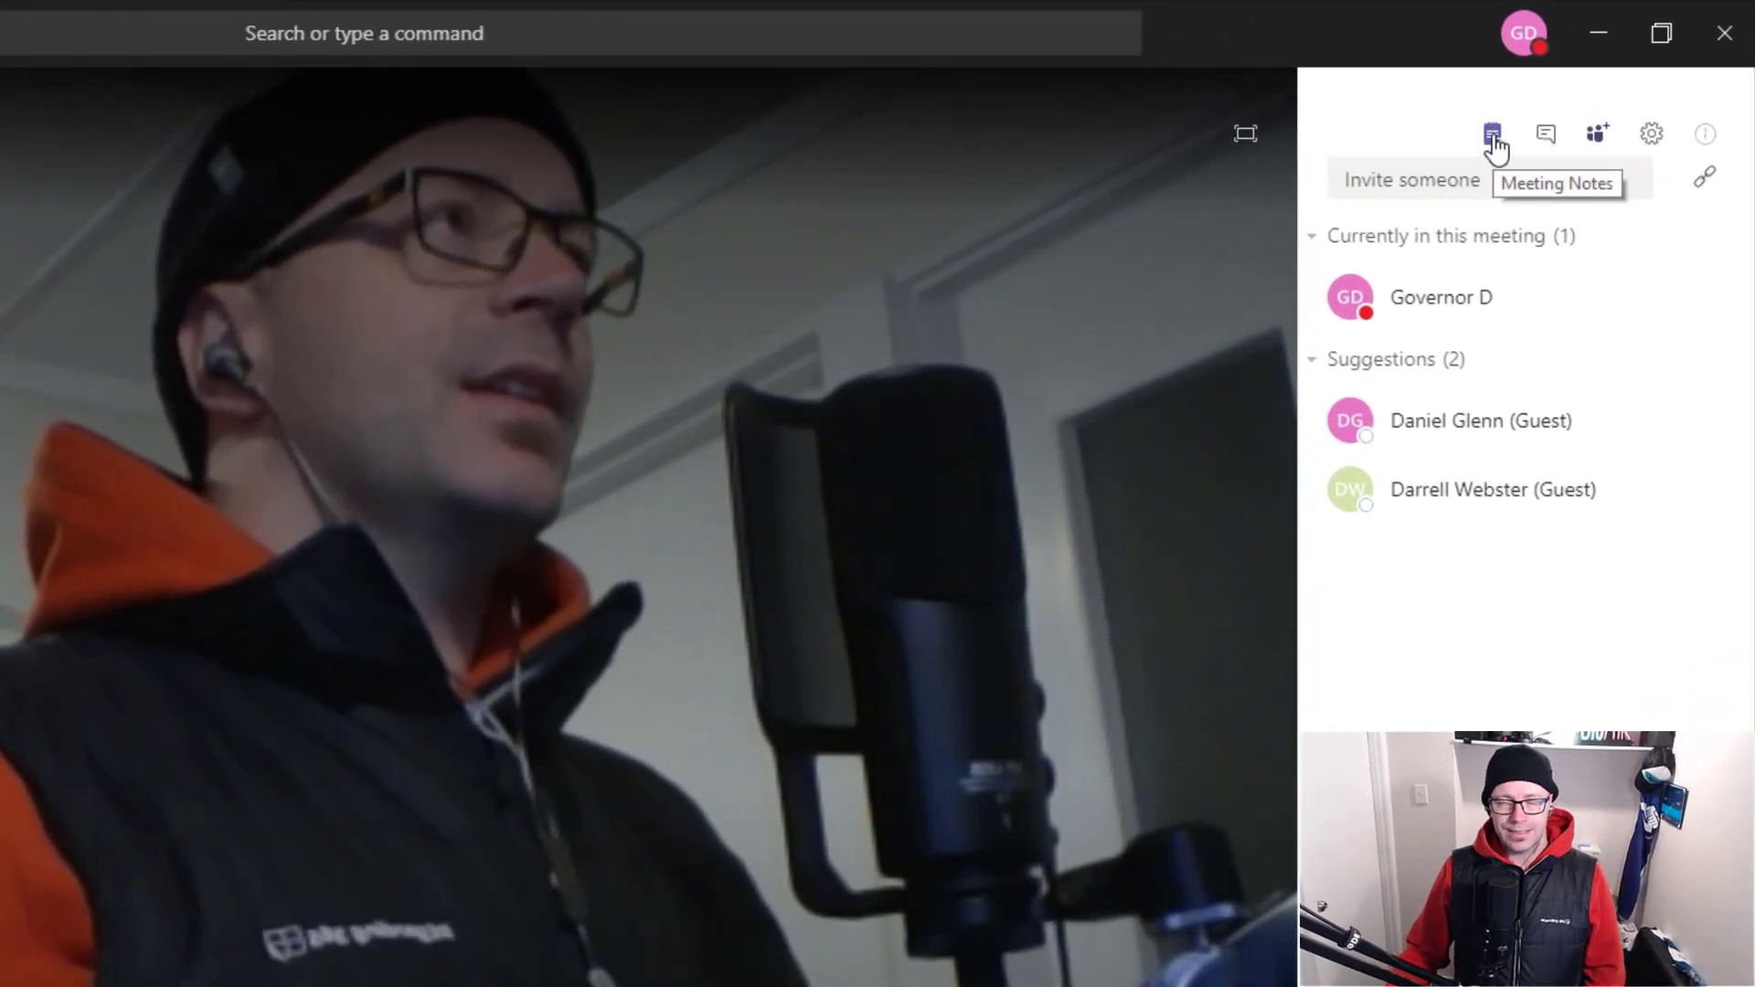
# In the call, view the Meeting Notes panel, check the meeting chat, then return to notes
pyautogui.click(1494, 139)
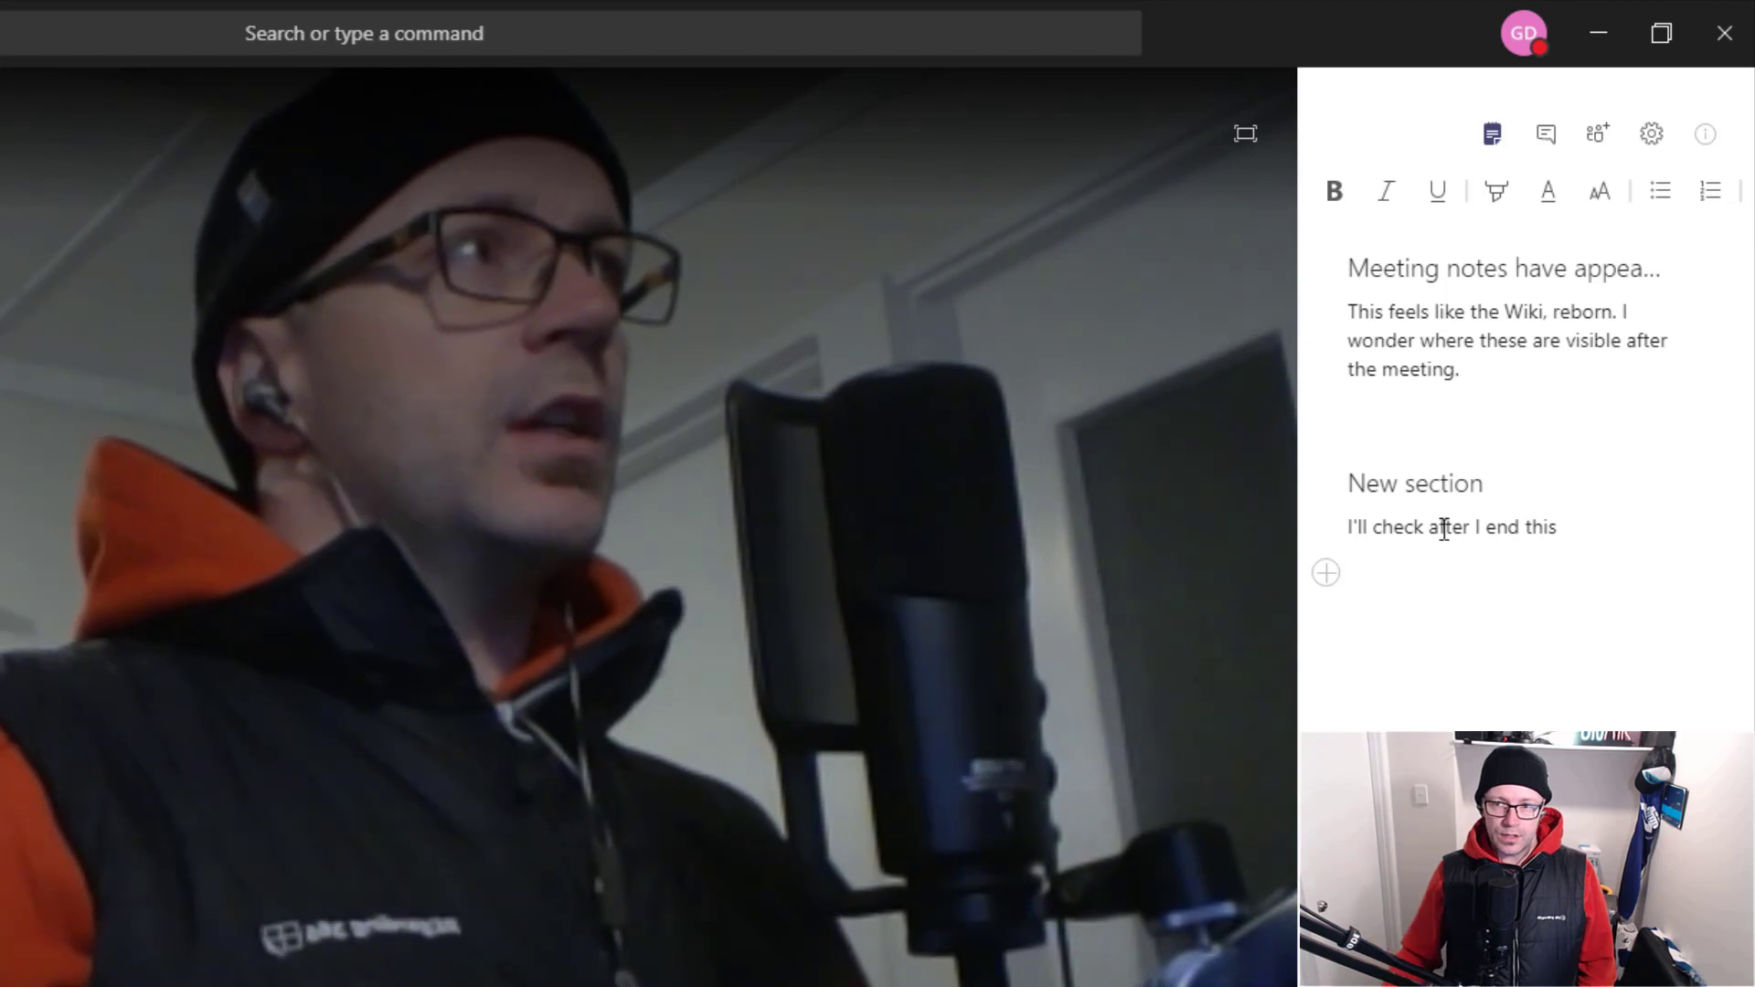
pyautogui.click(1554, 146)
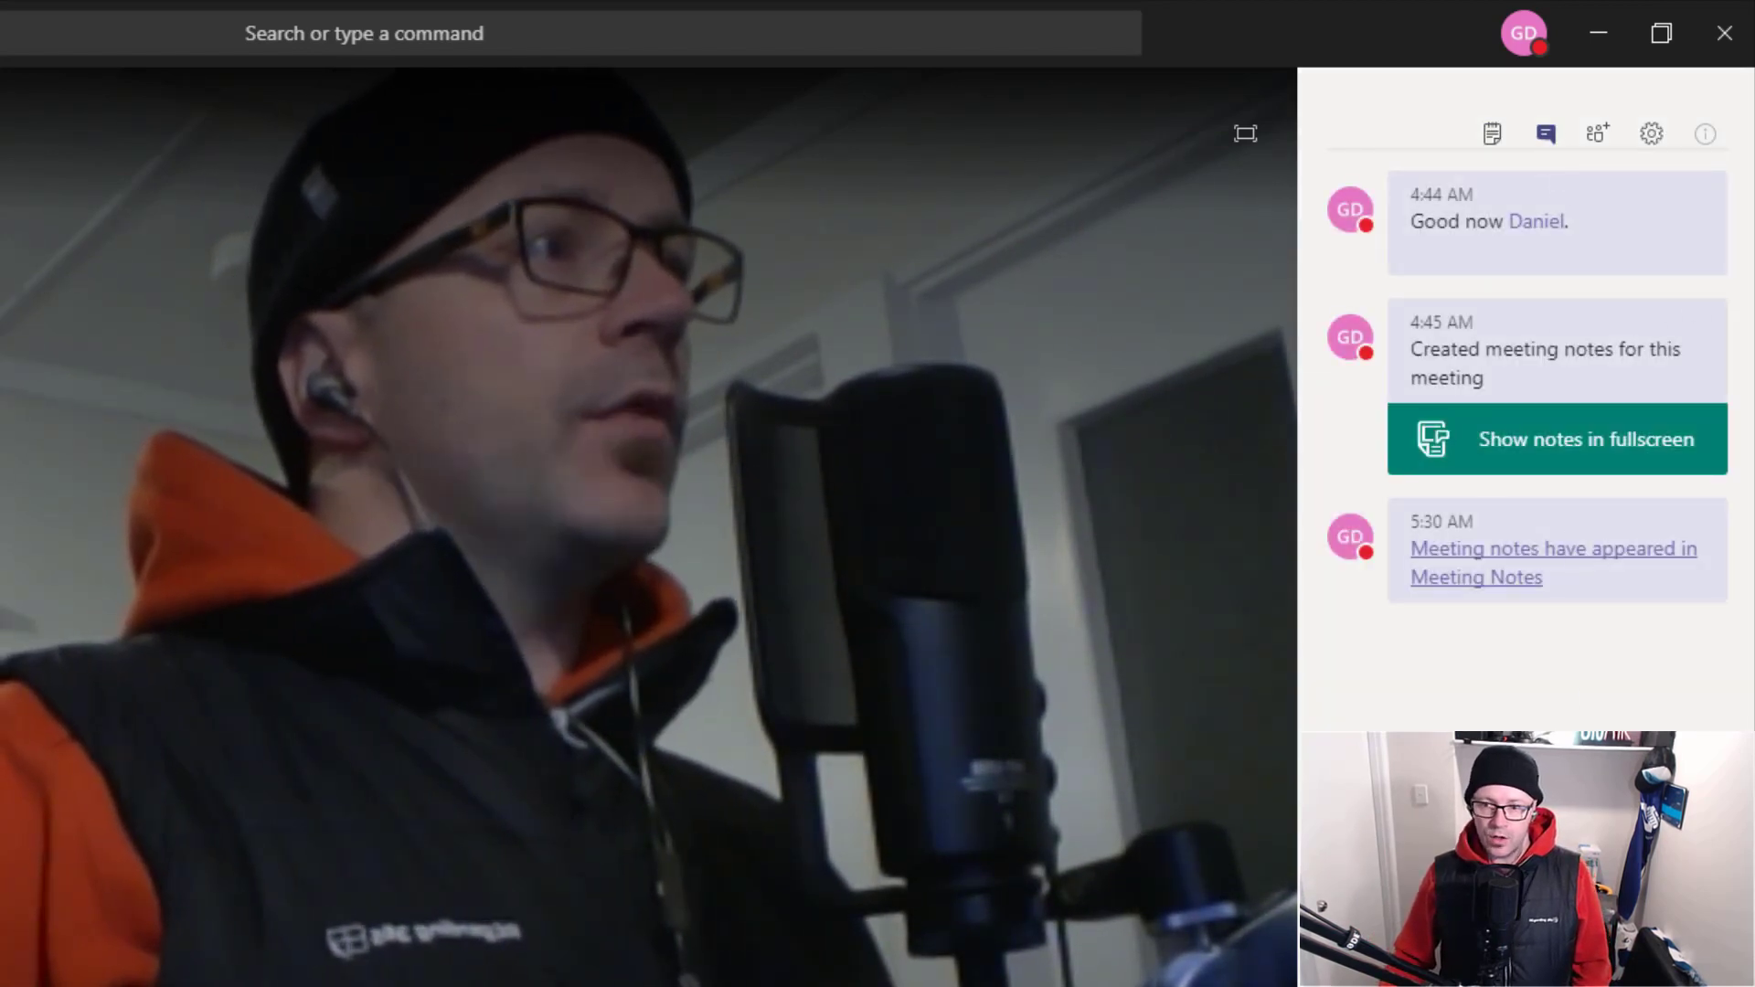
pyautogui.click(1491, 137)
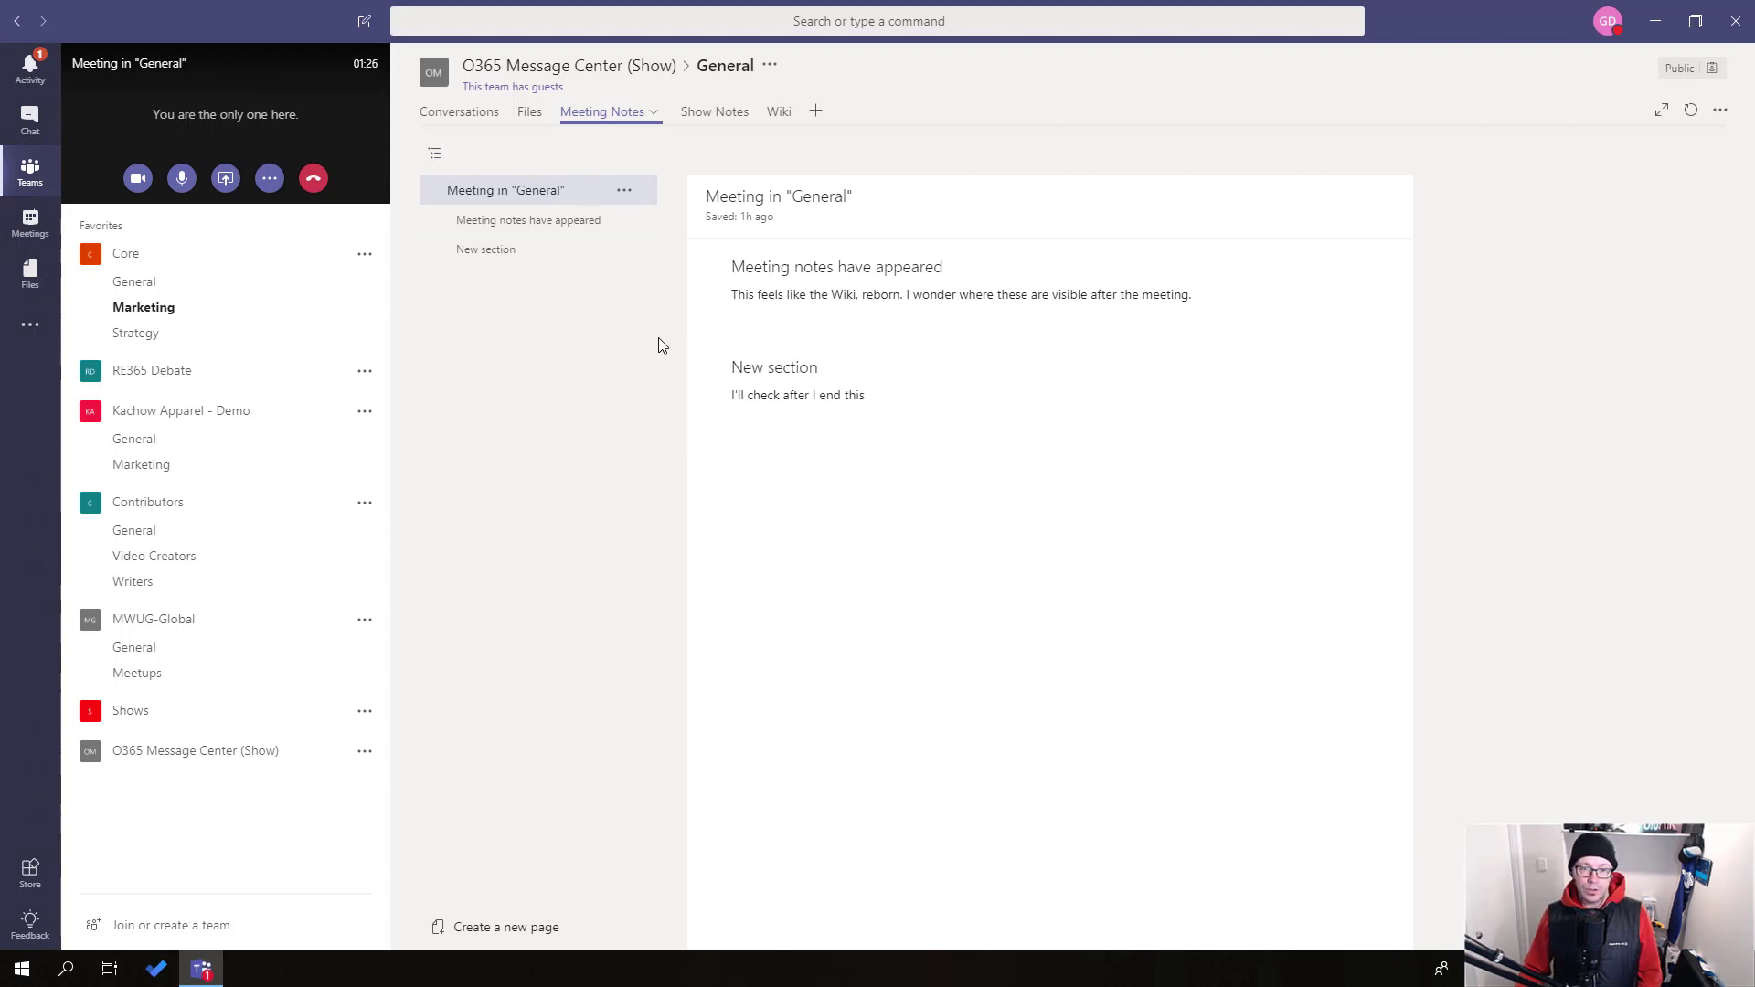
# Place the cursor in the 'New section' text of the meeting notes
pyautogui.click(873, 393)
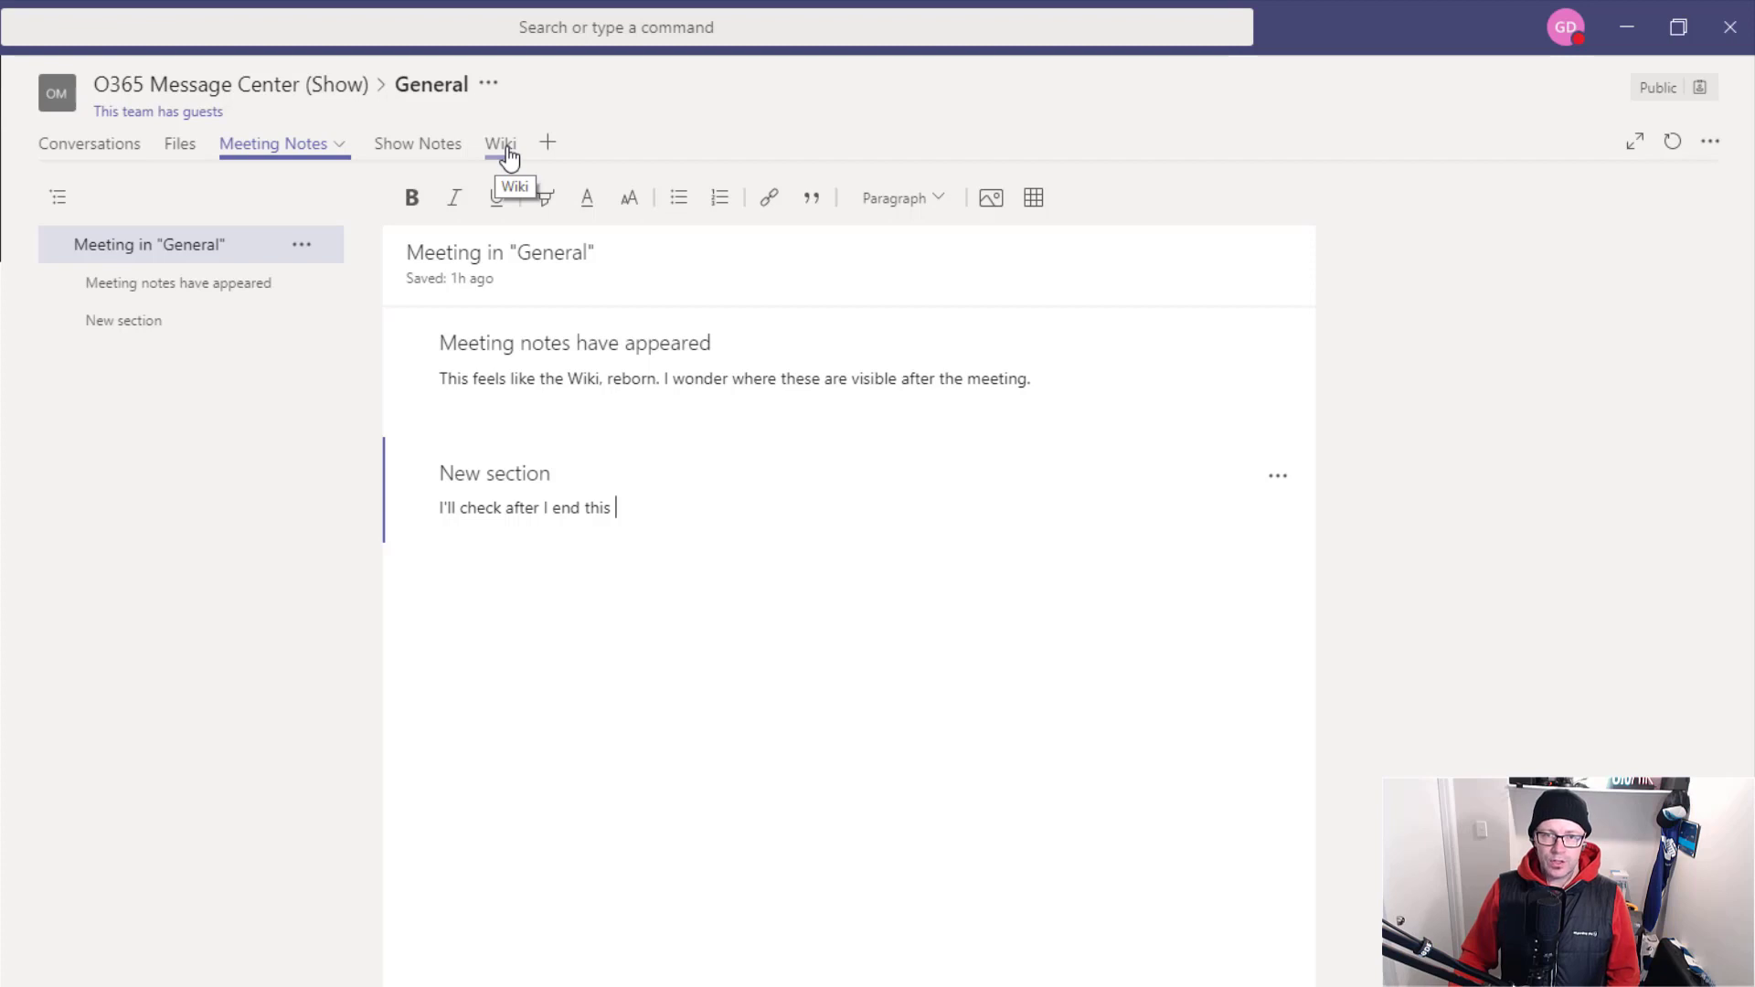
# Open the Wiki tab and the discussion panel for 'I can see the discuss button now'
pyautogui.click(508, 155)
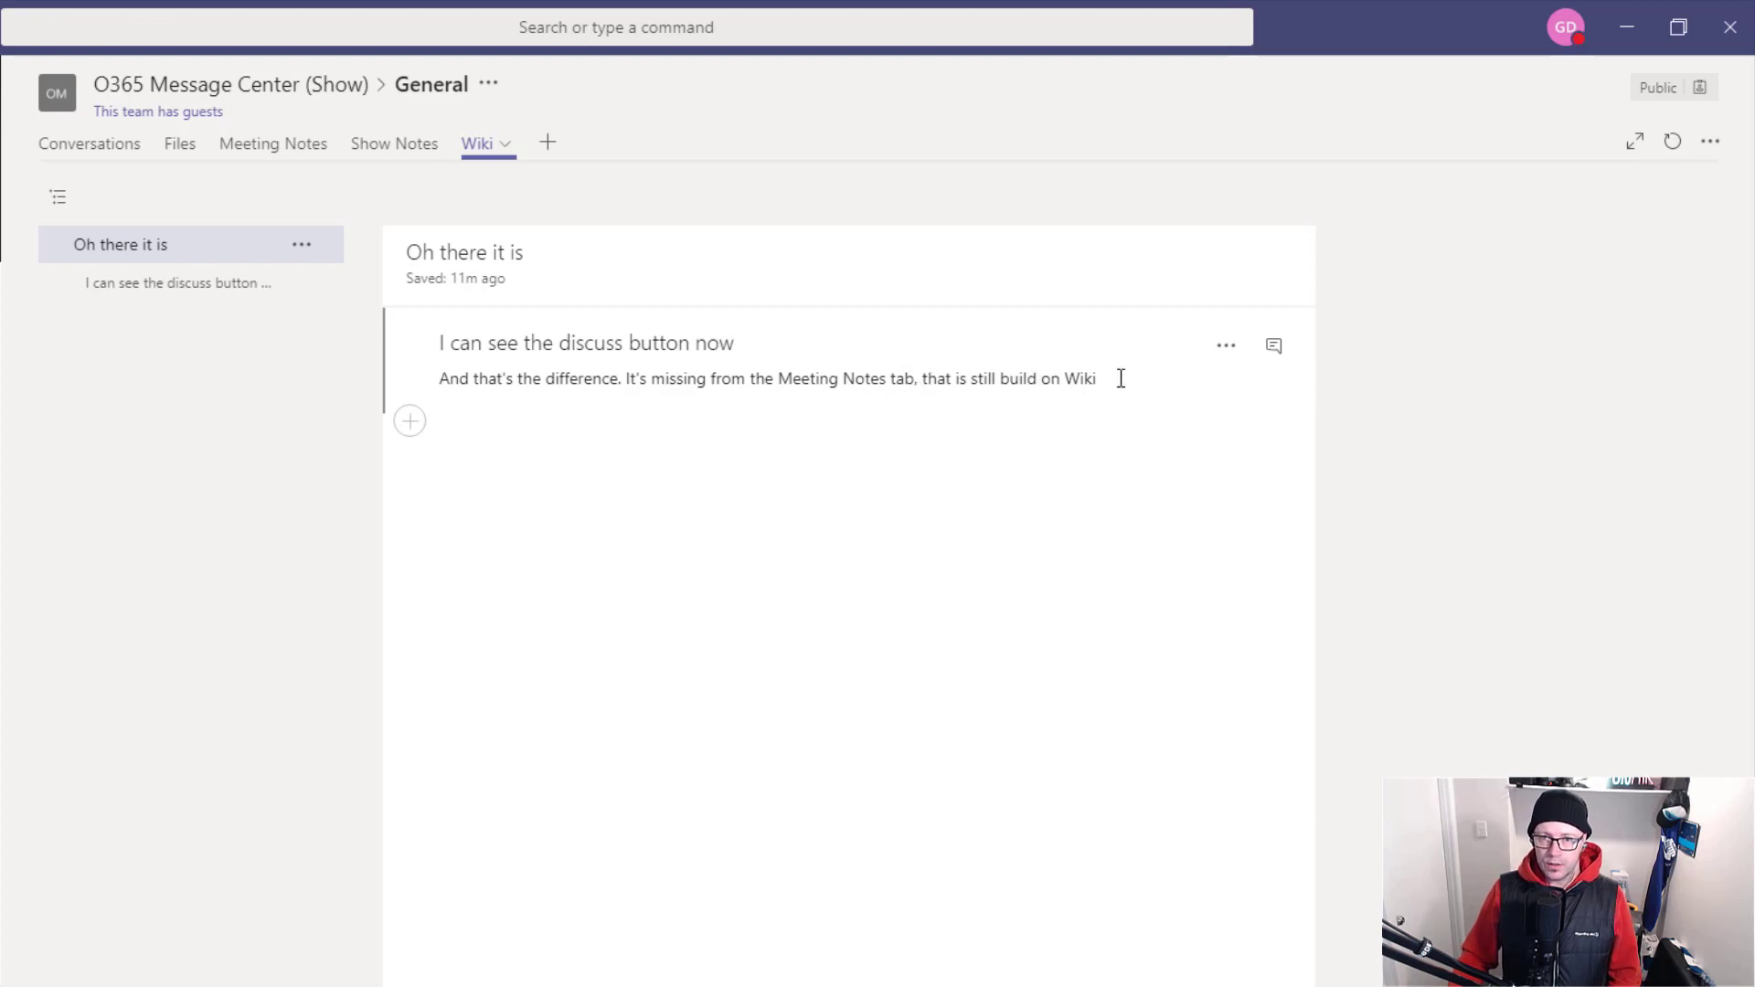
pyautogui.click(1278, 356)
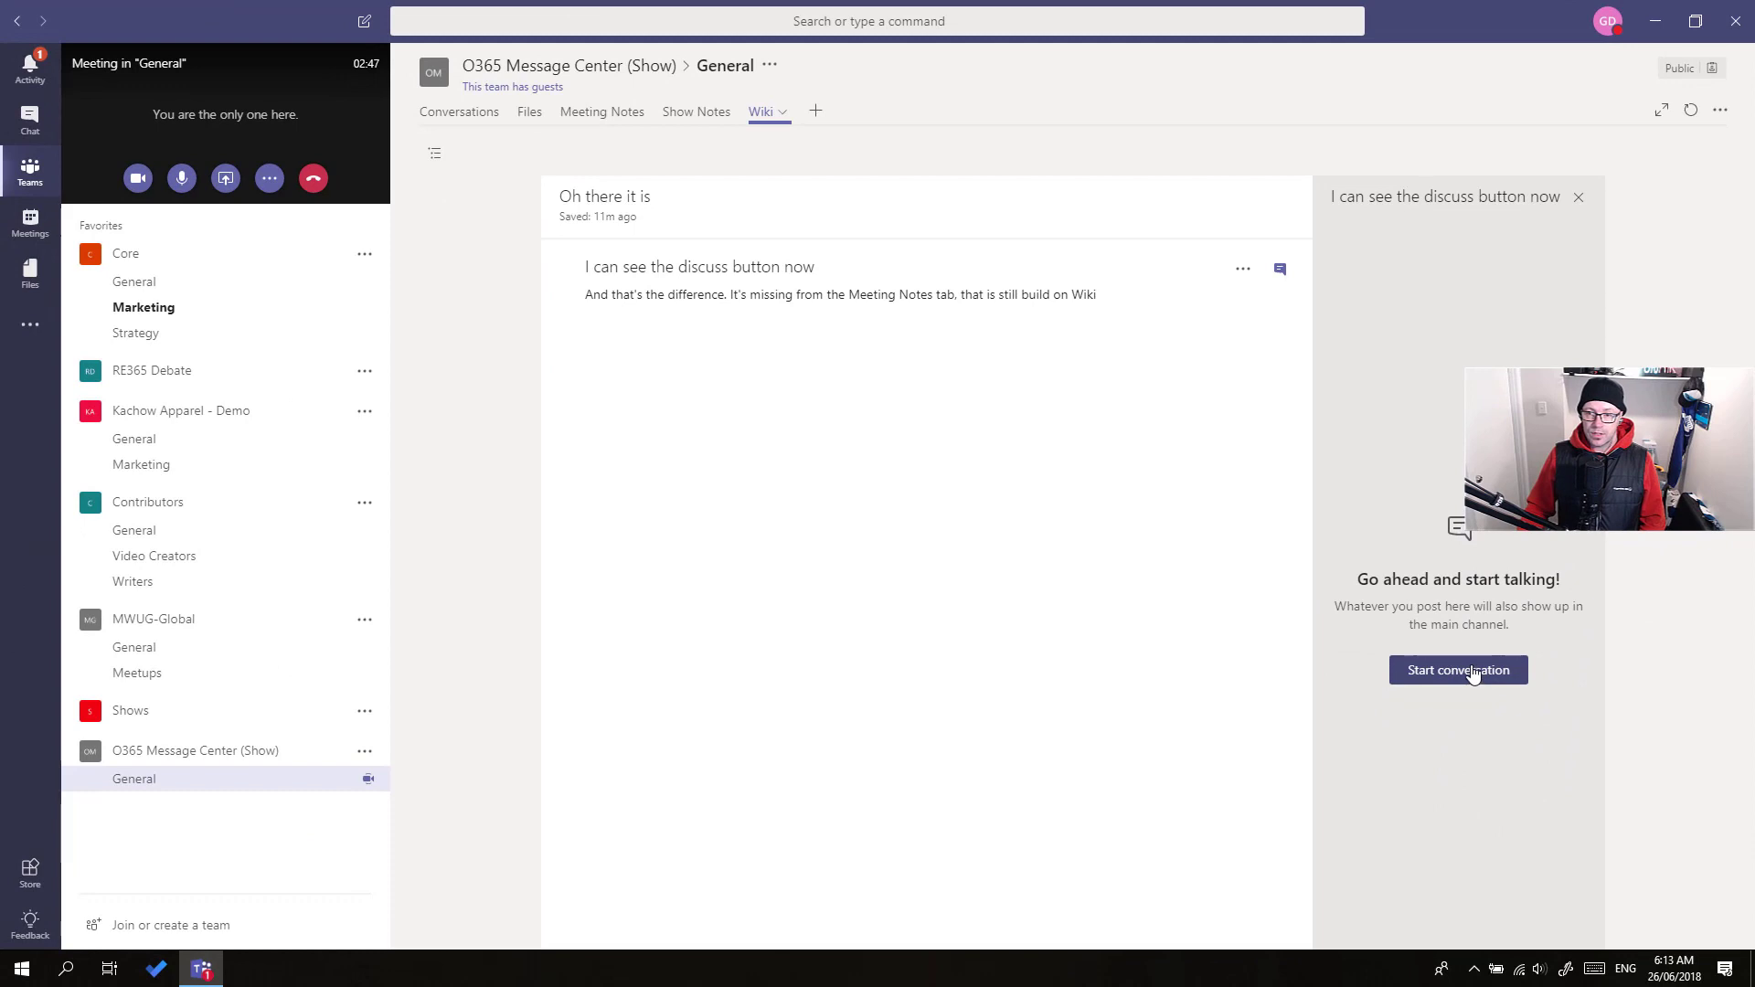
# Start the section conversation and post 'We are talking about th'
pyautogui.click(1339, 861)
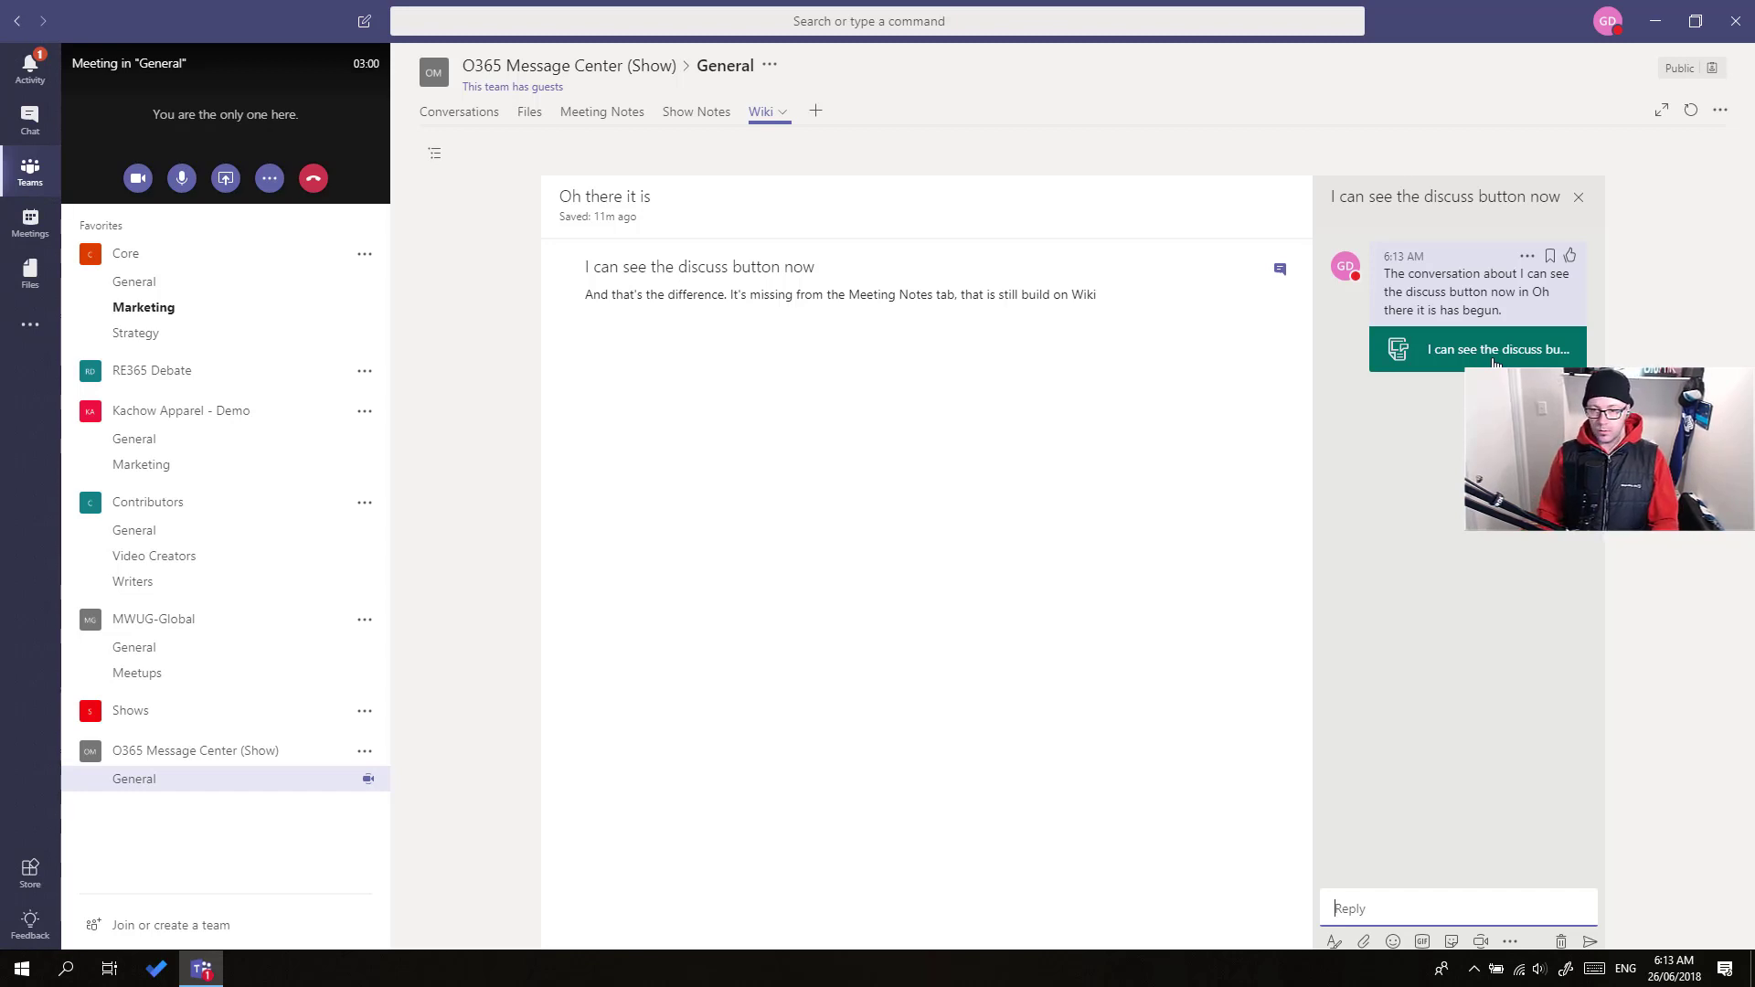
pyautogui.write('We are talking')
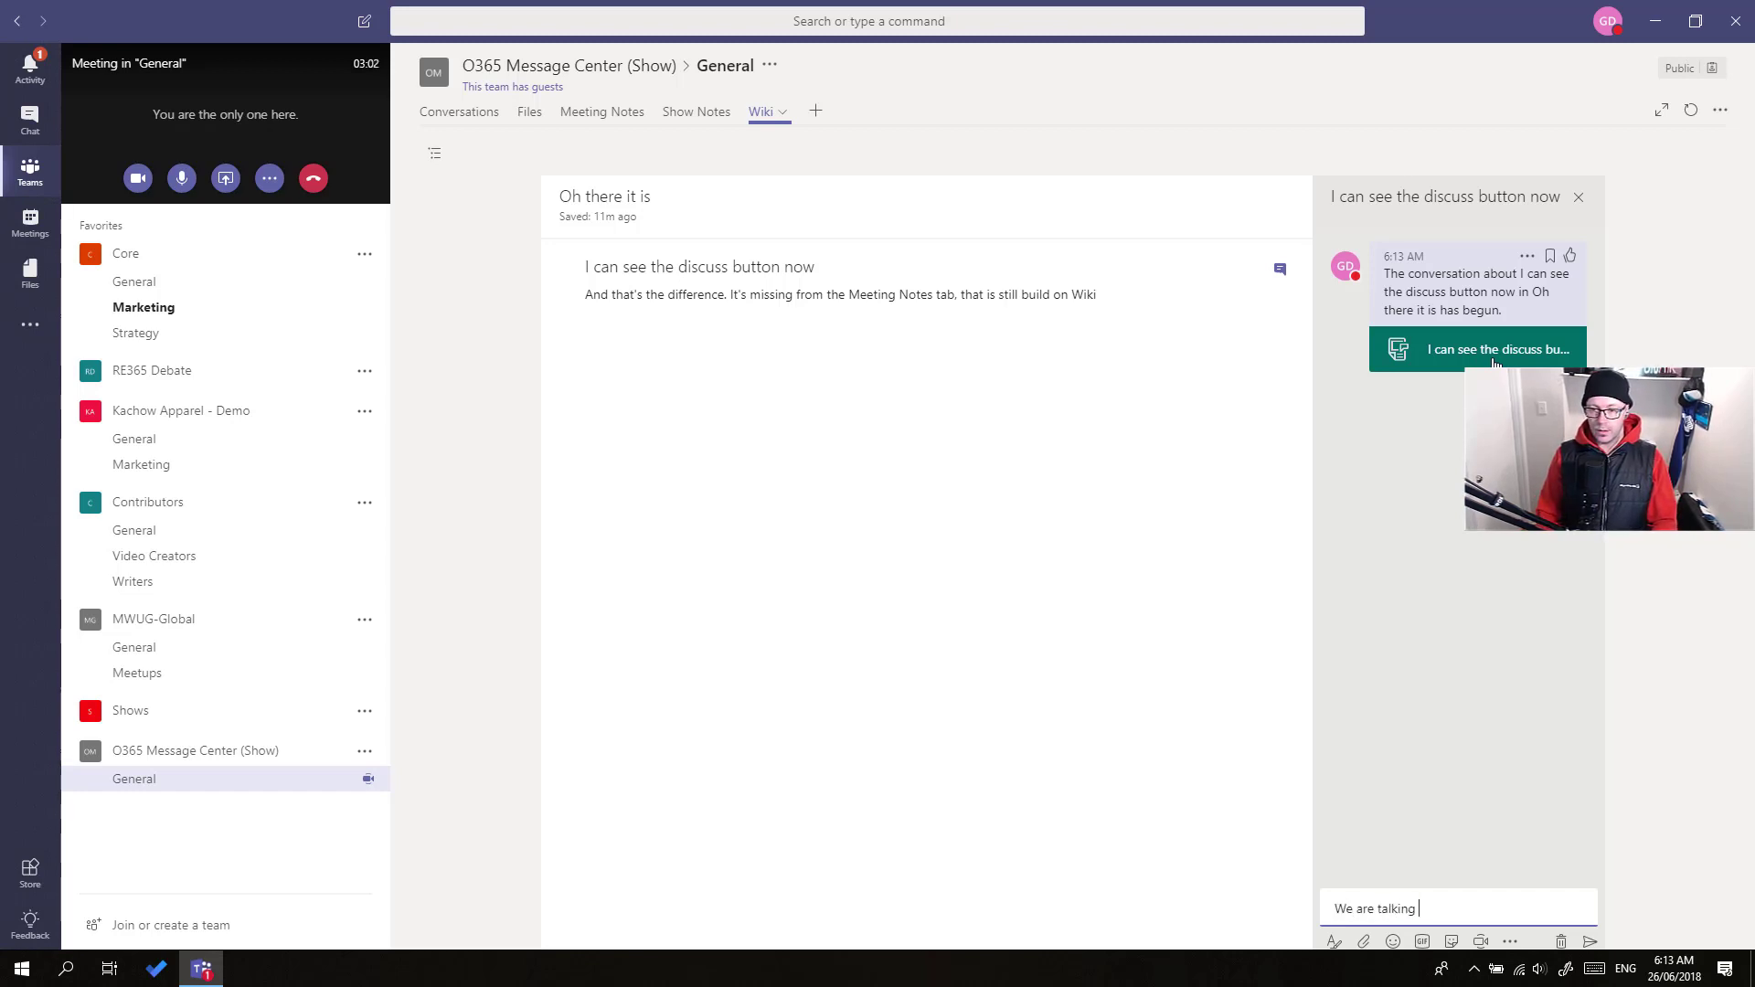
pyautogui.write(' about this section note')
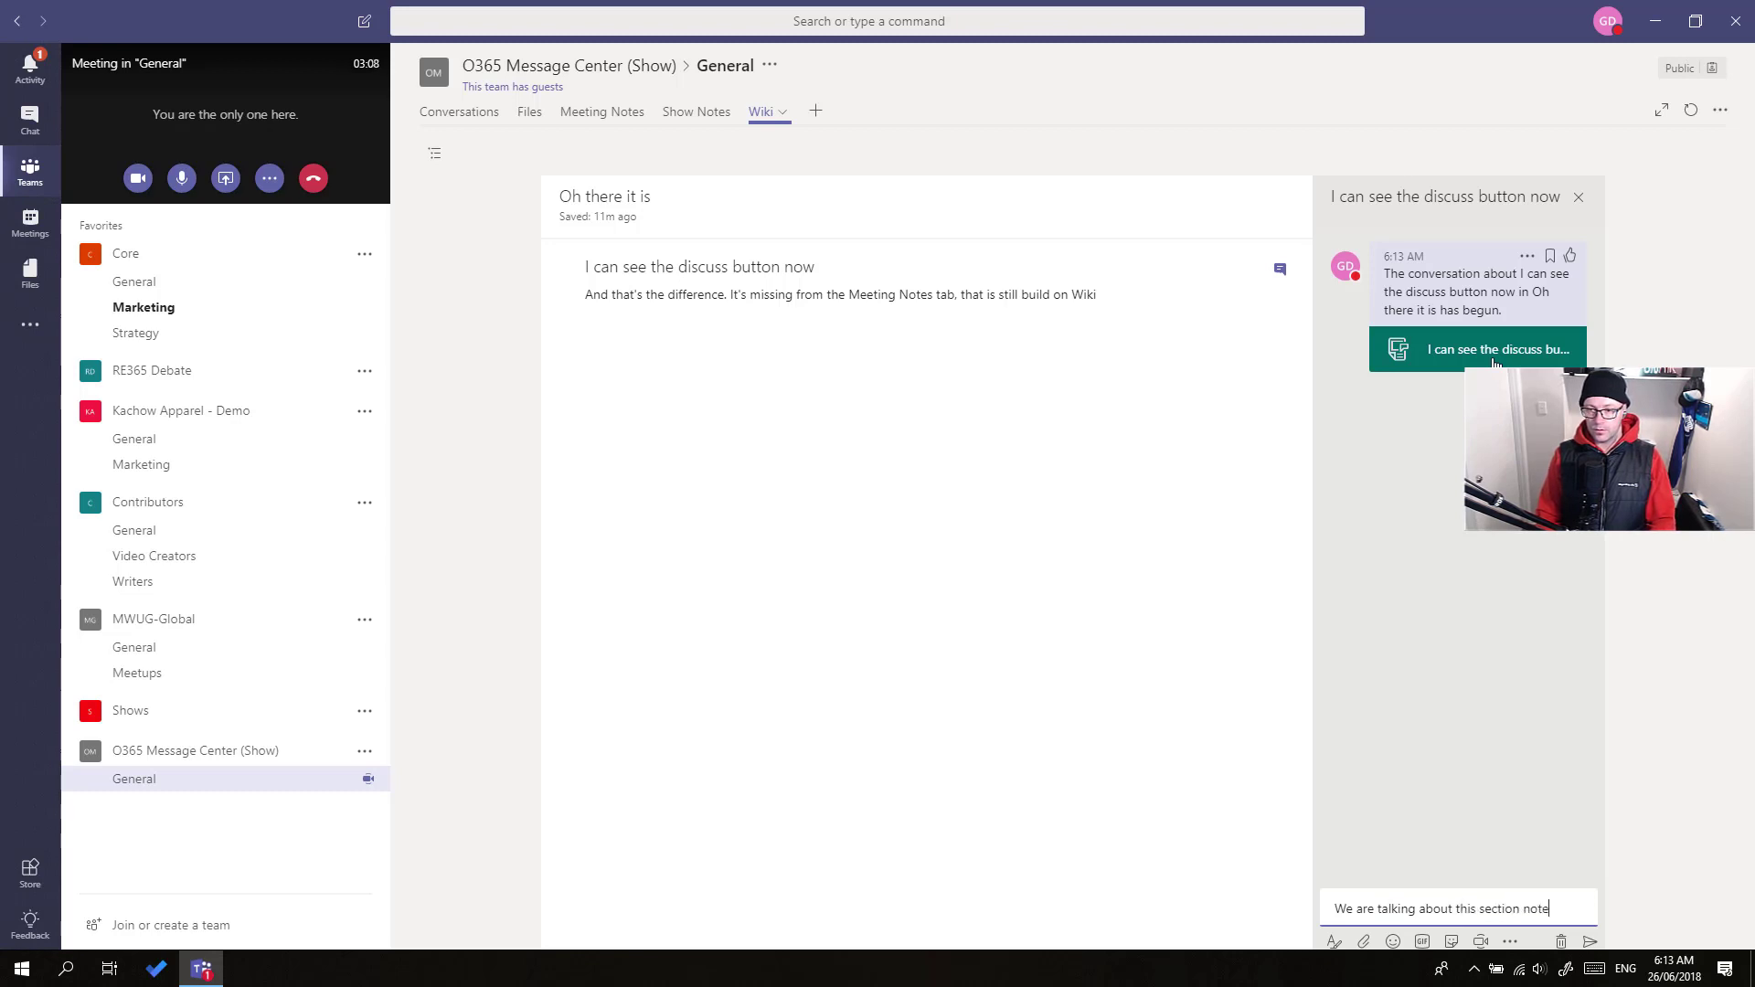
pyautogui.press('Return')
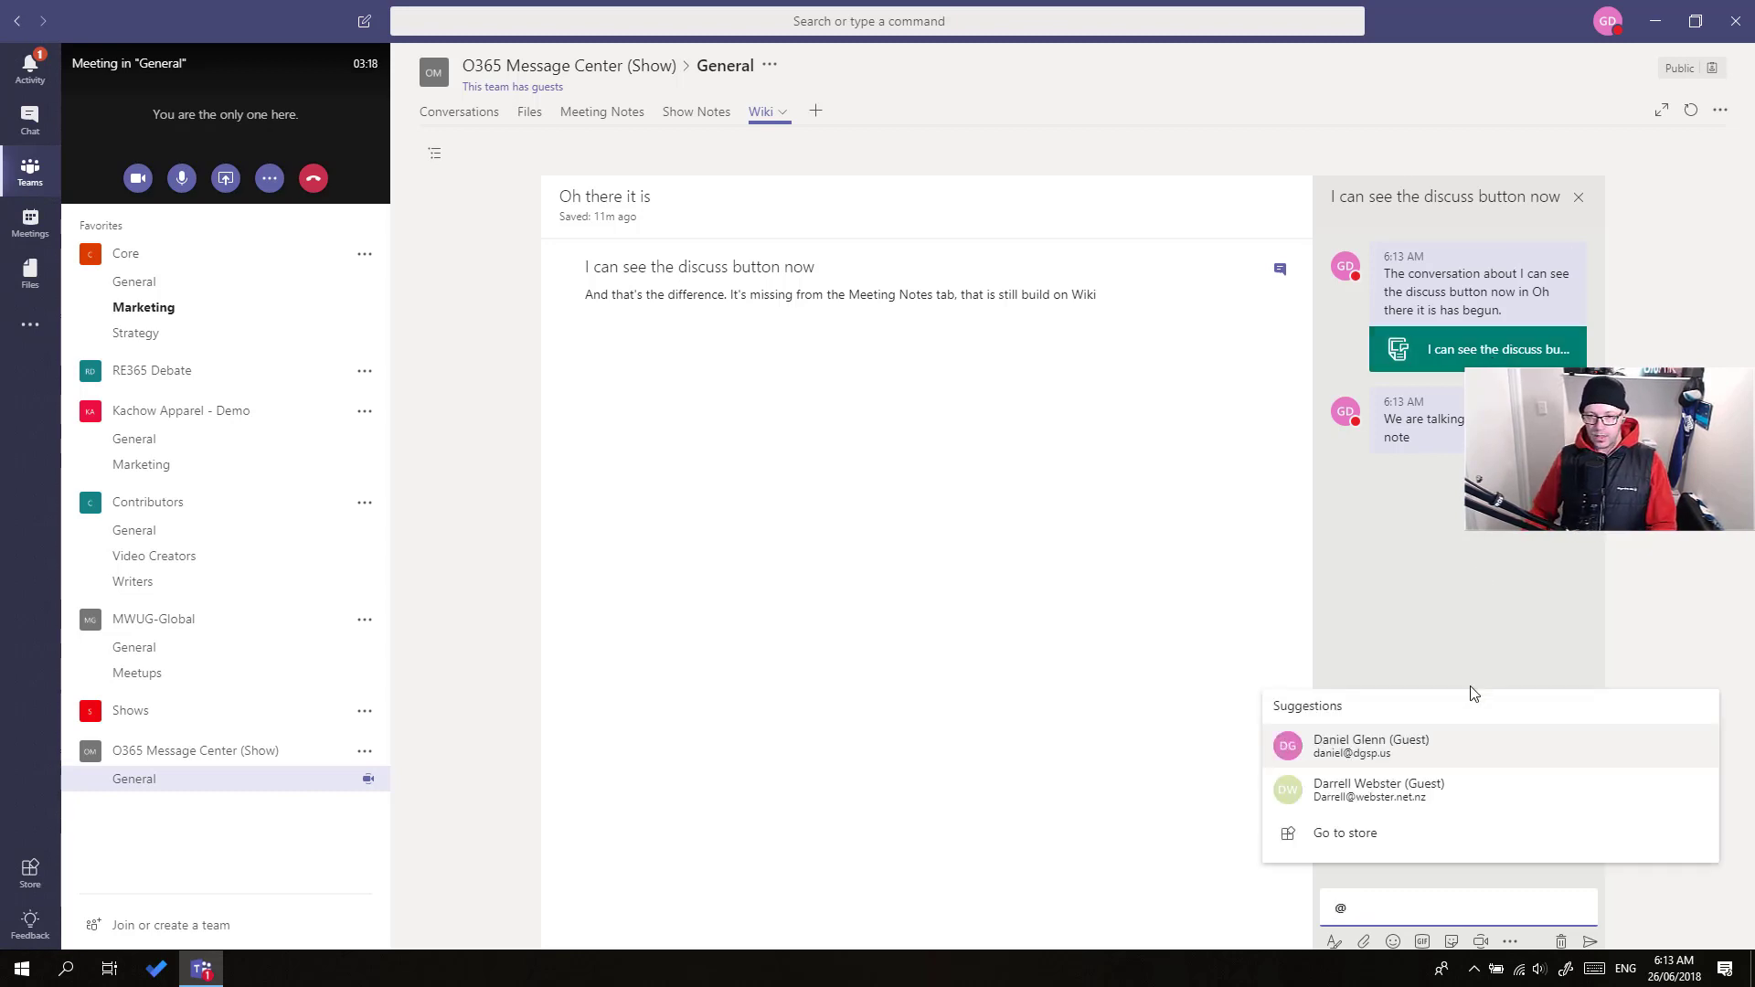
pyautogui.click(1469, 757)
pyautogui.press('BackSpace')
pyautogui.press('BackSpace')
pyautogui.write(', this is a note.')
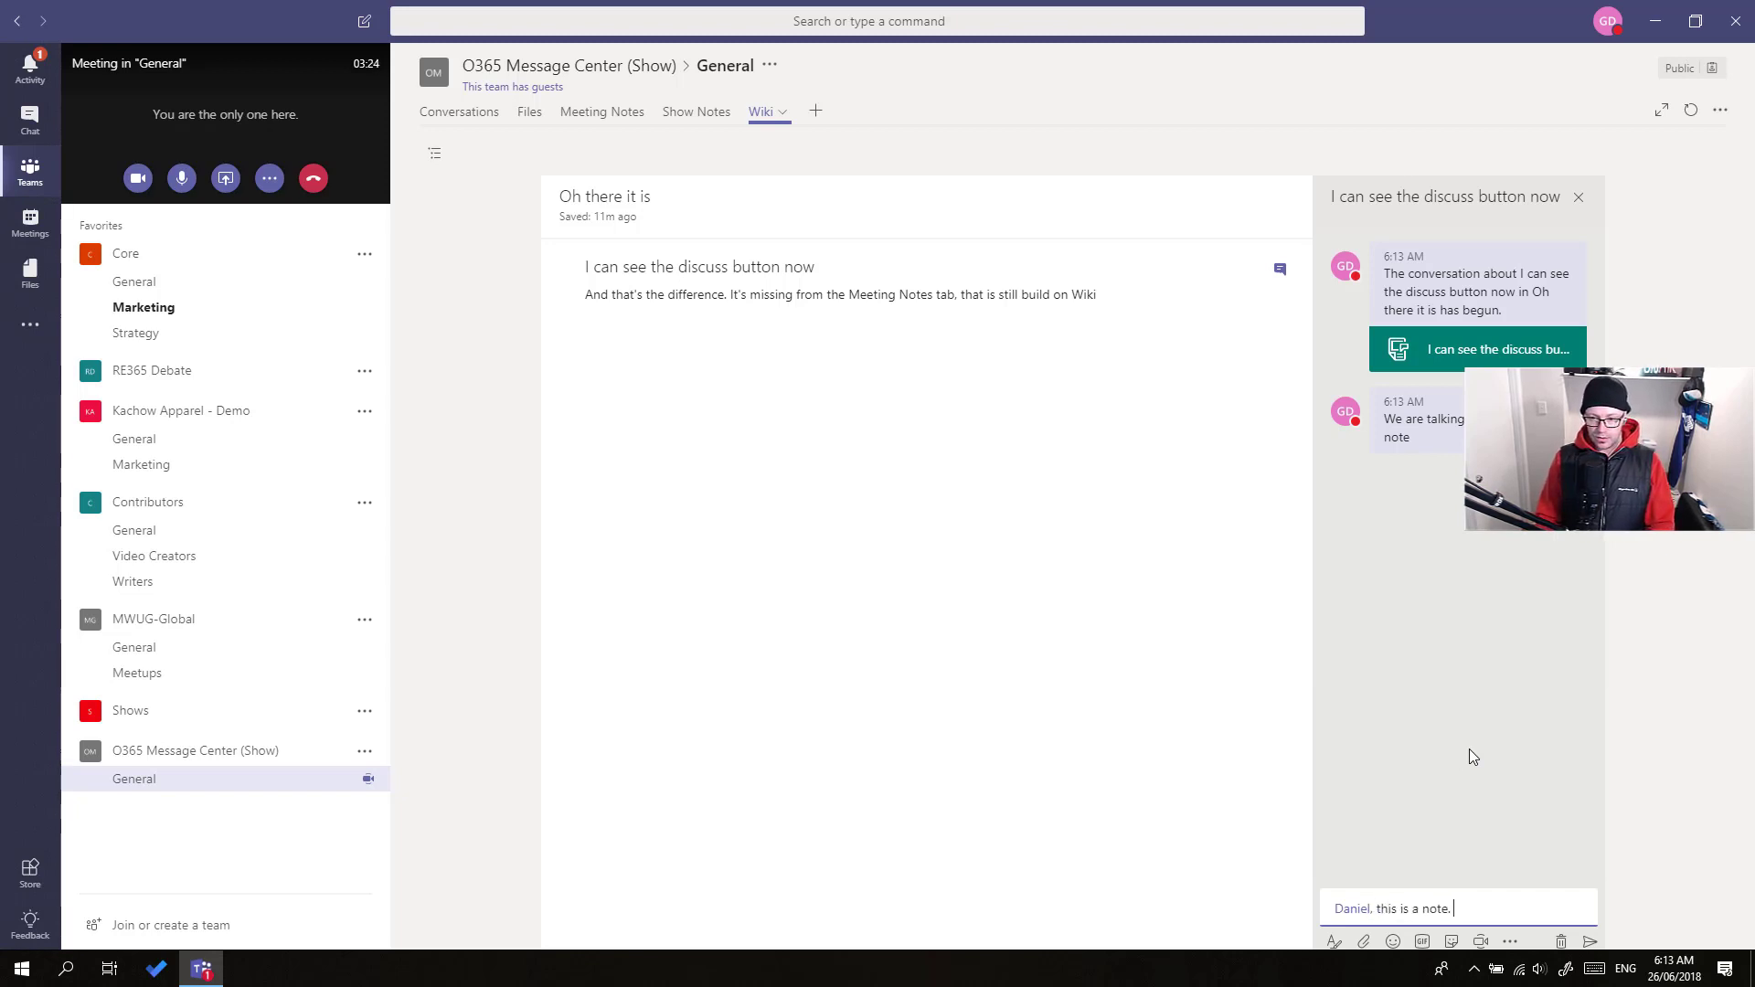
pyautogui.write('I can at metnion')
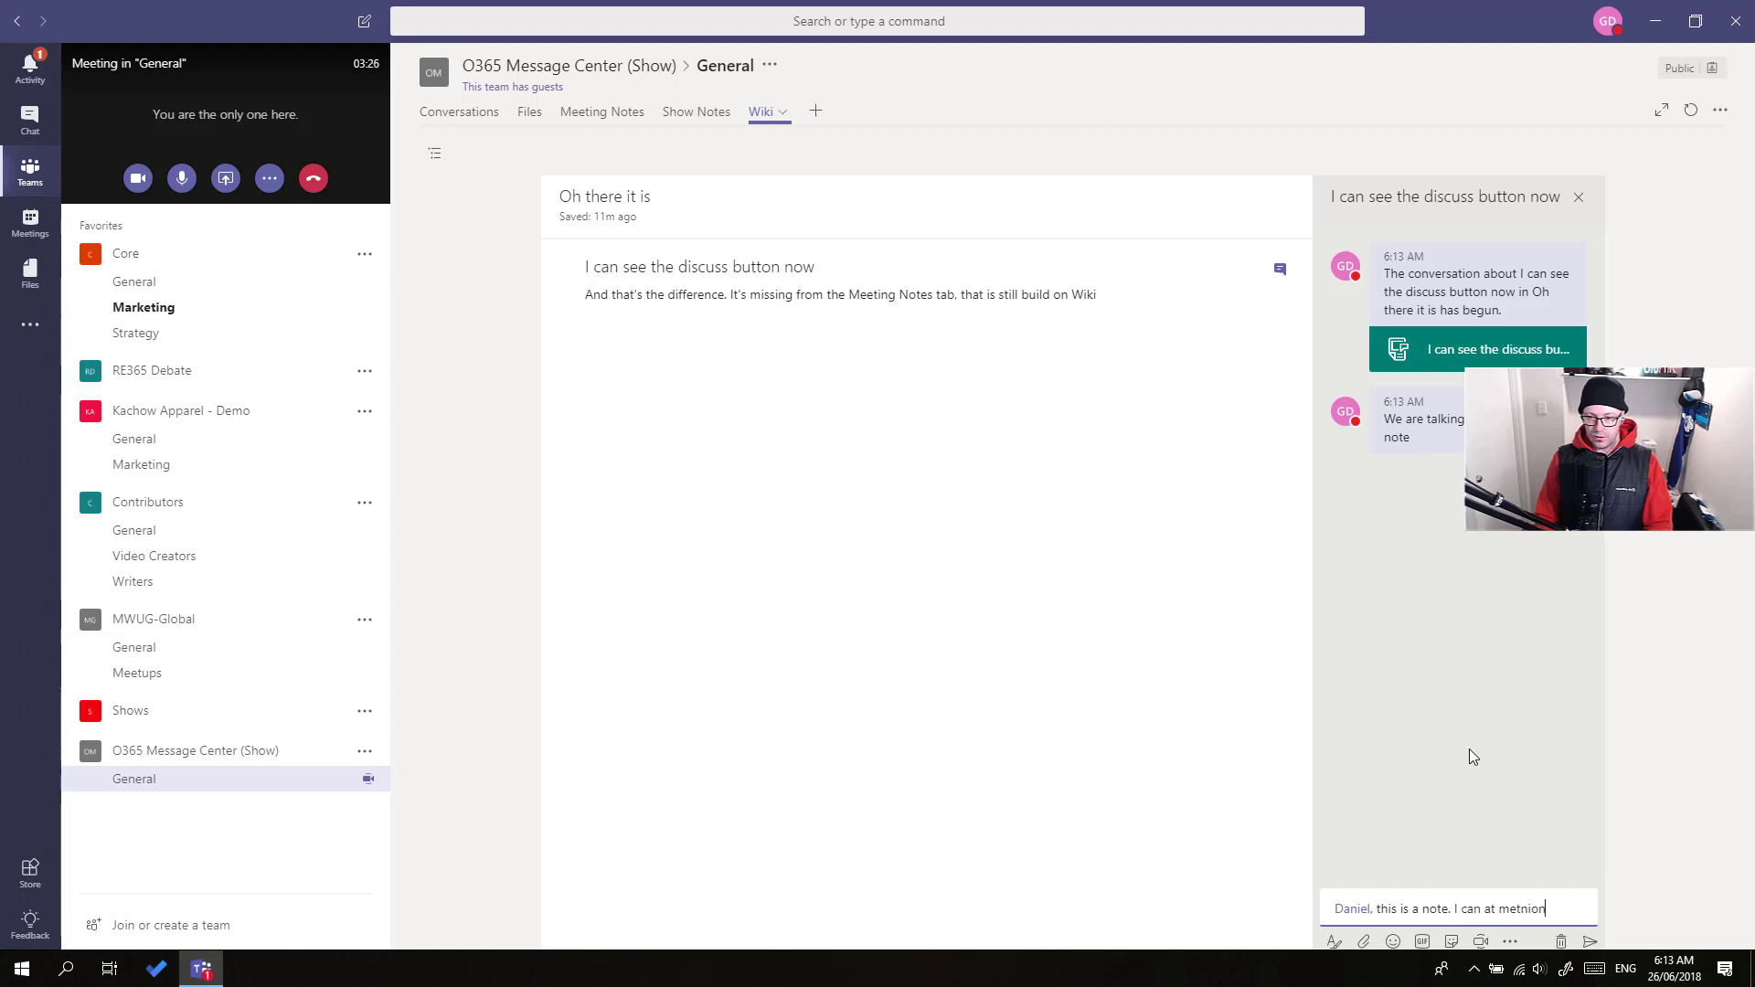
pyautogui.press('BackSpace')
pyautogui.press('BackSpace')
pyautogui.press('BackSpace')
pyautogui.press('BackSpace')
pyautogui.press('BackSpace')
pyautogui.write('ntion')
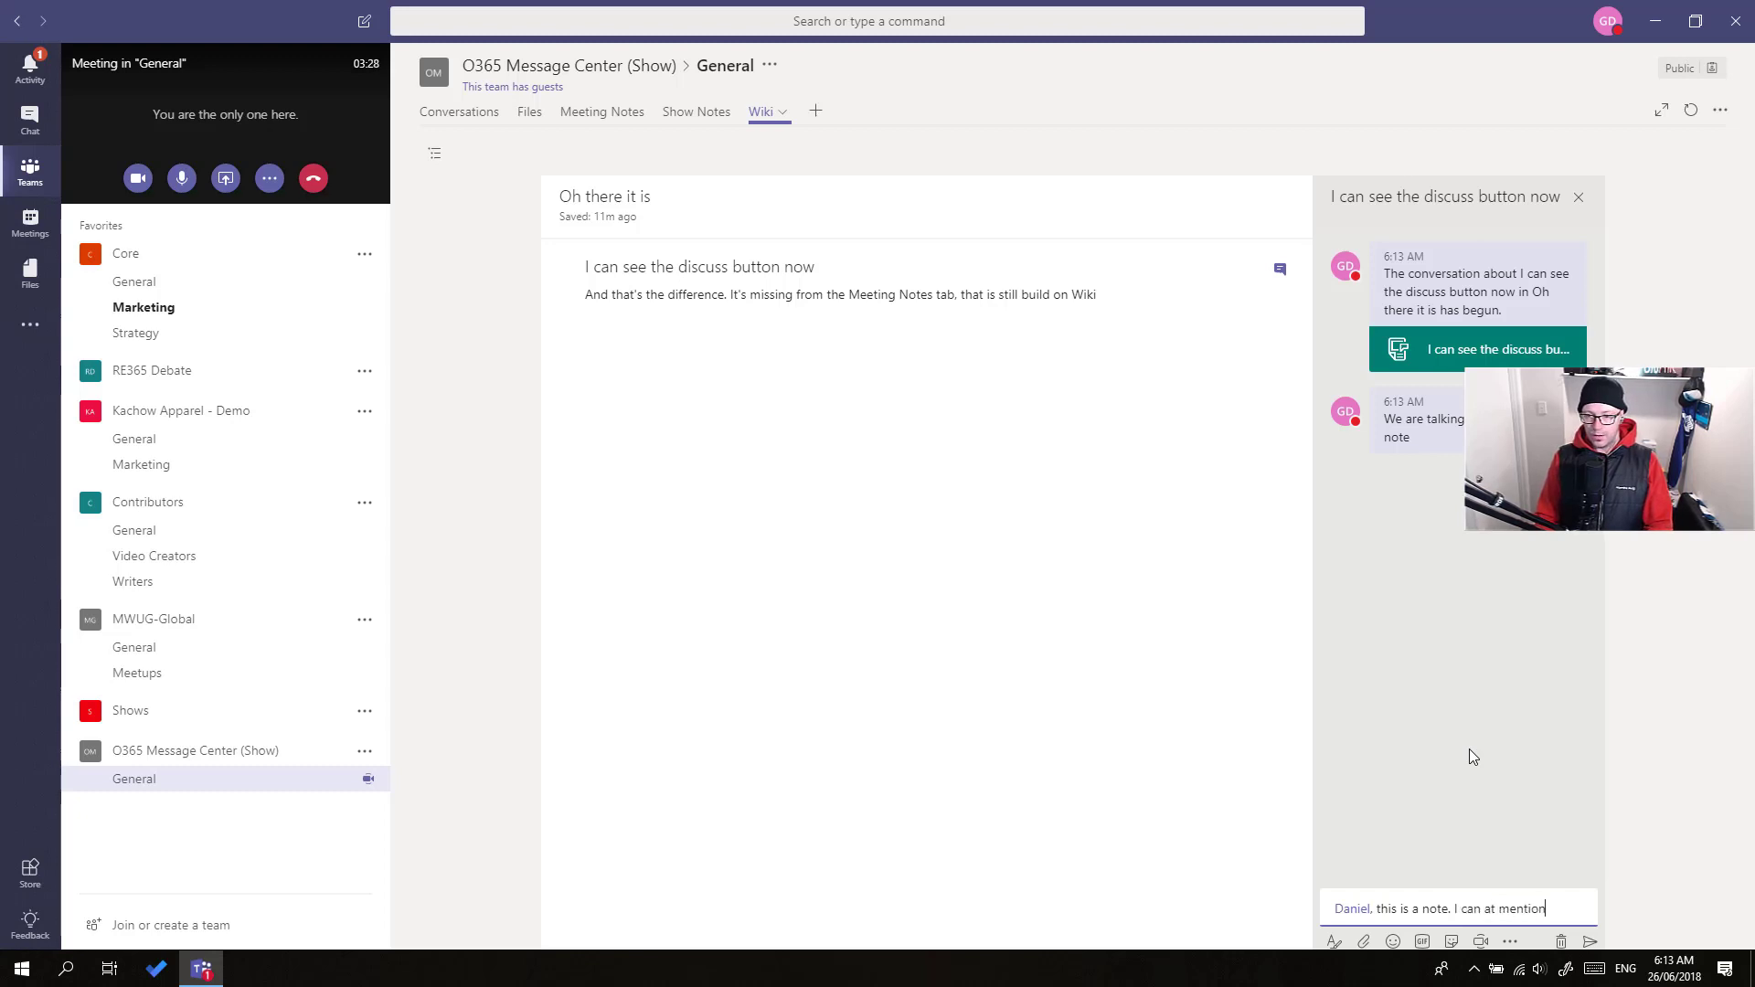
pyautogui.write('s.')
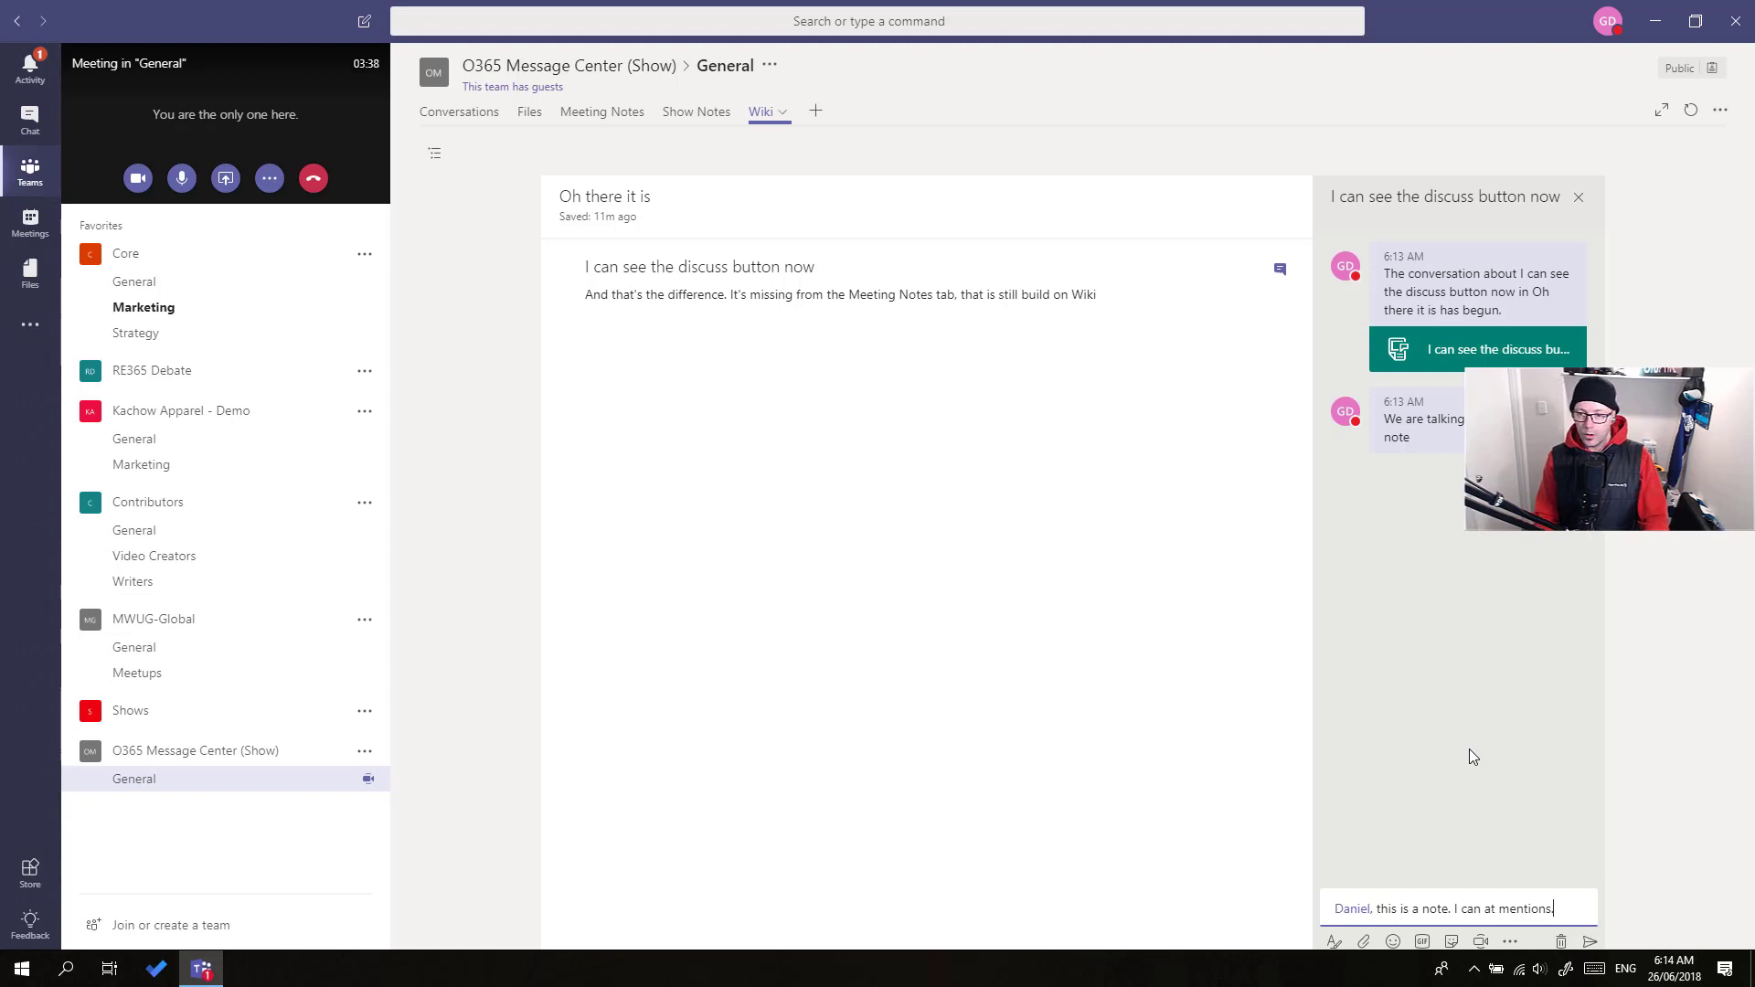
pyautogui.press('Return')
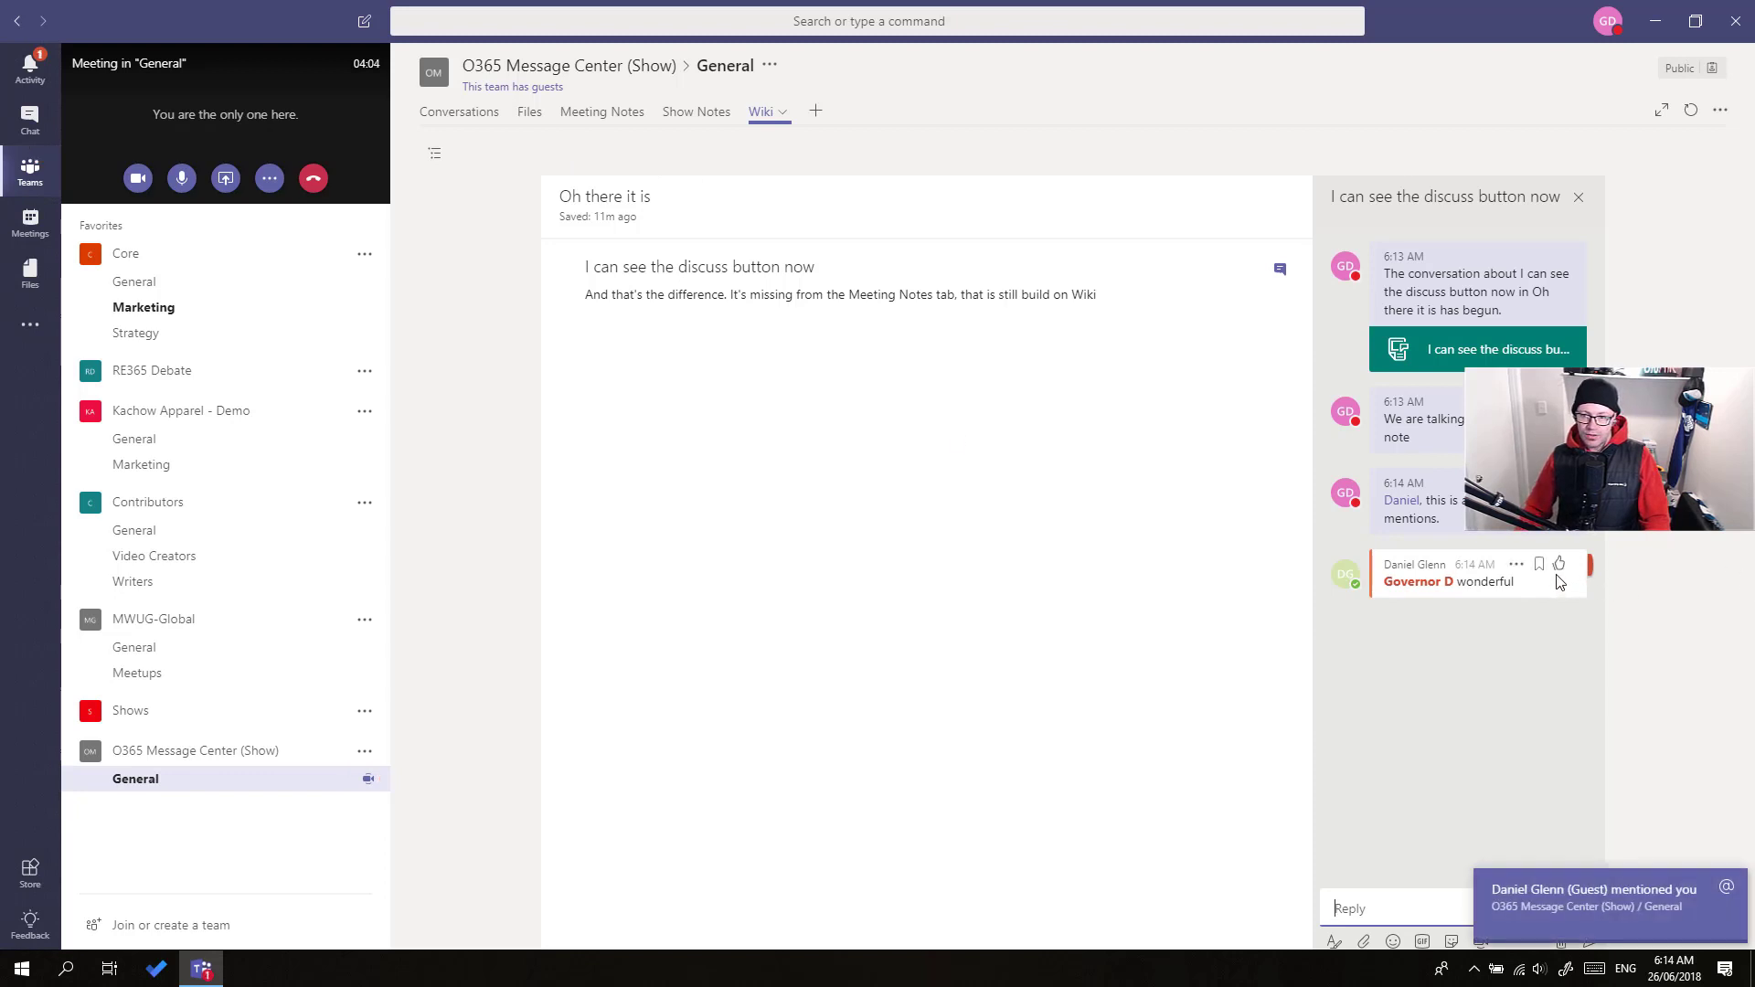
# Like the guest's 'wonderful' reply and go back to the Meeting Notes tab
pyautogui.click(1559, 567)
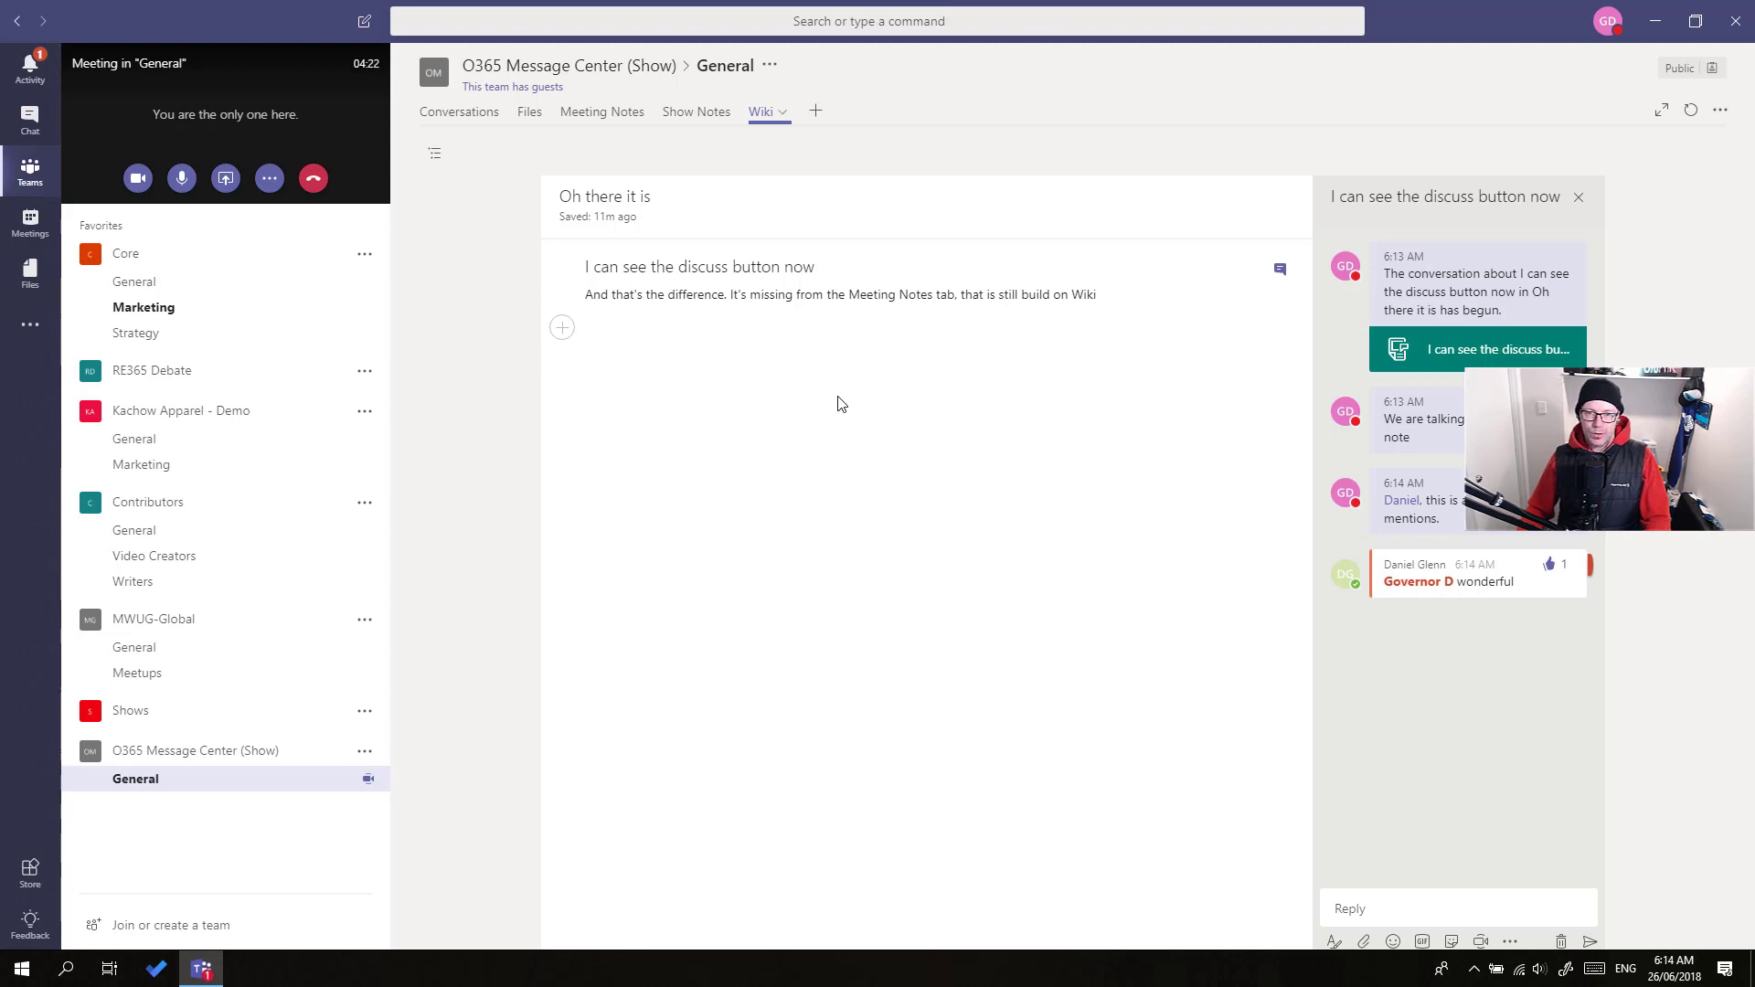
pyautogui.click(592, 117)
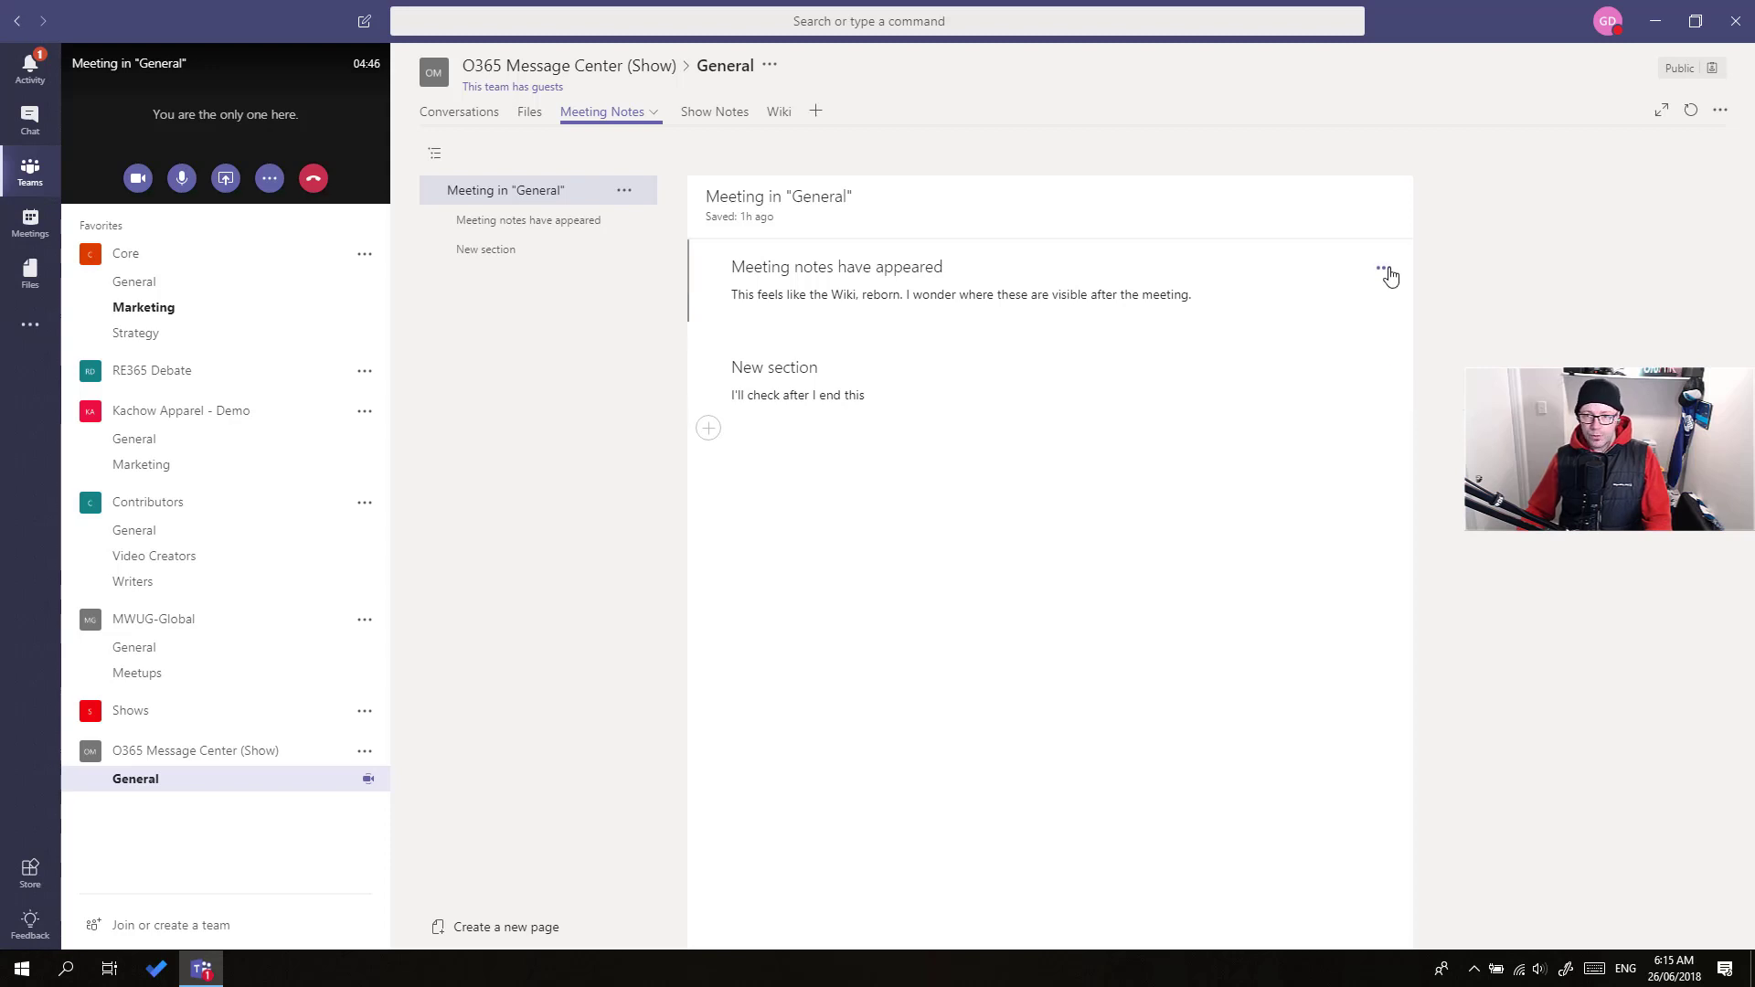
# Copy the 'Meeting notes have appeared' section link via Get link, then return to Conversations
pyautogui.click(1384, 269)
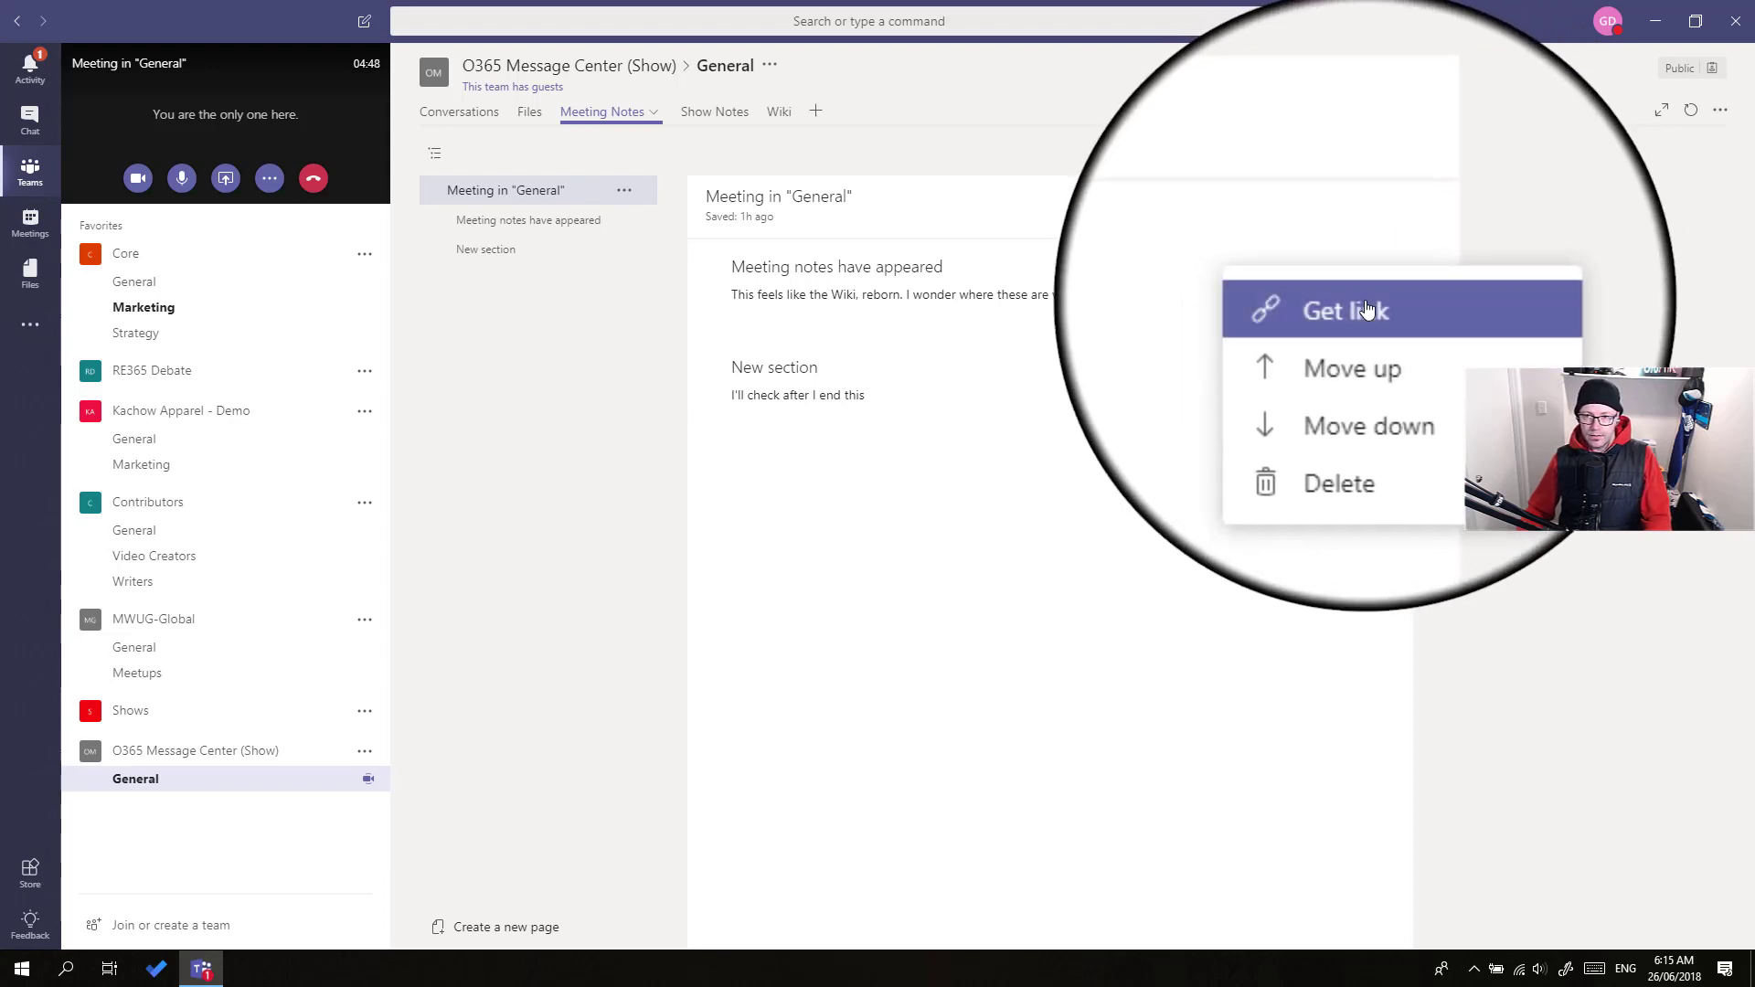
pyautogui.click(1330, 343)
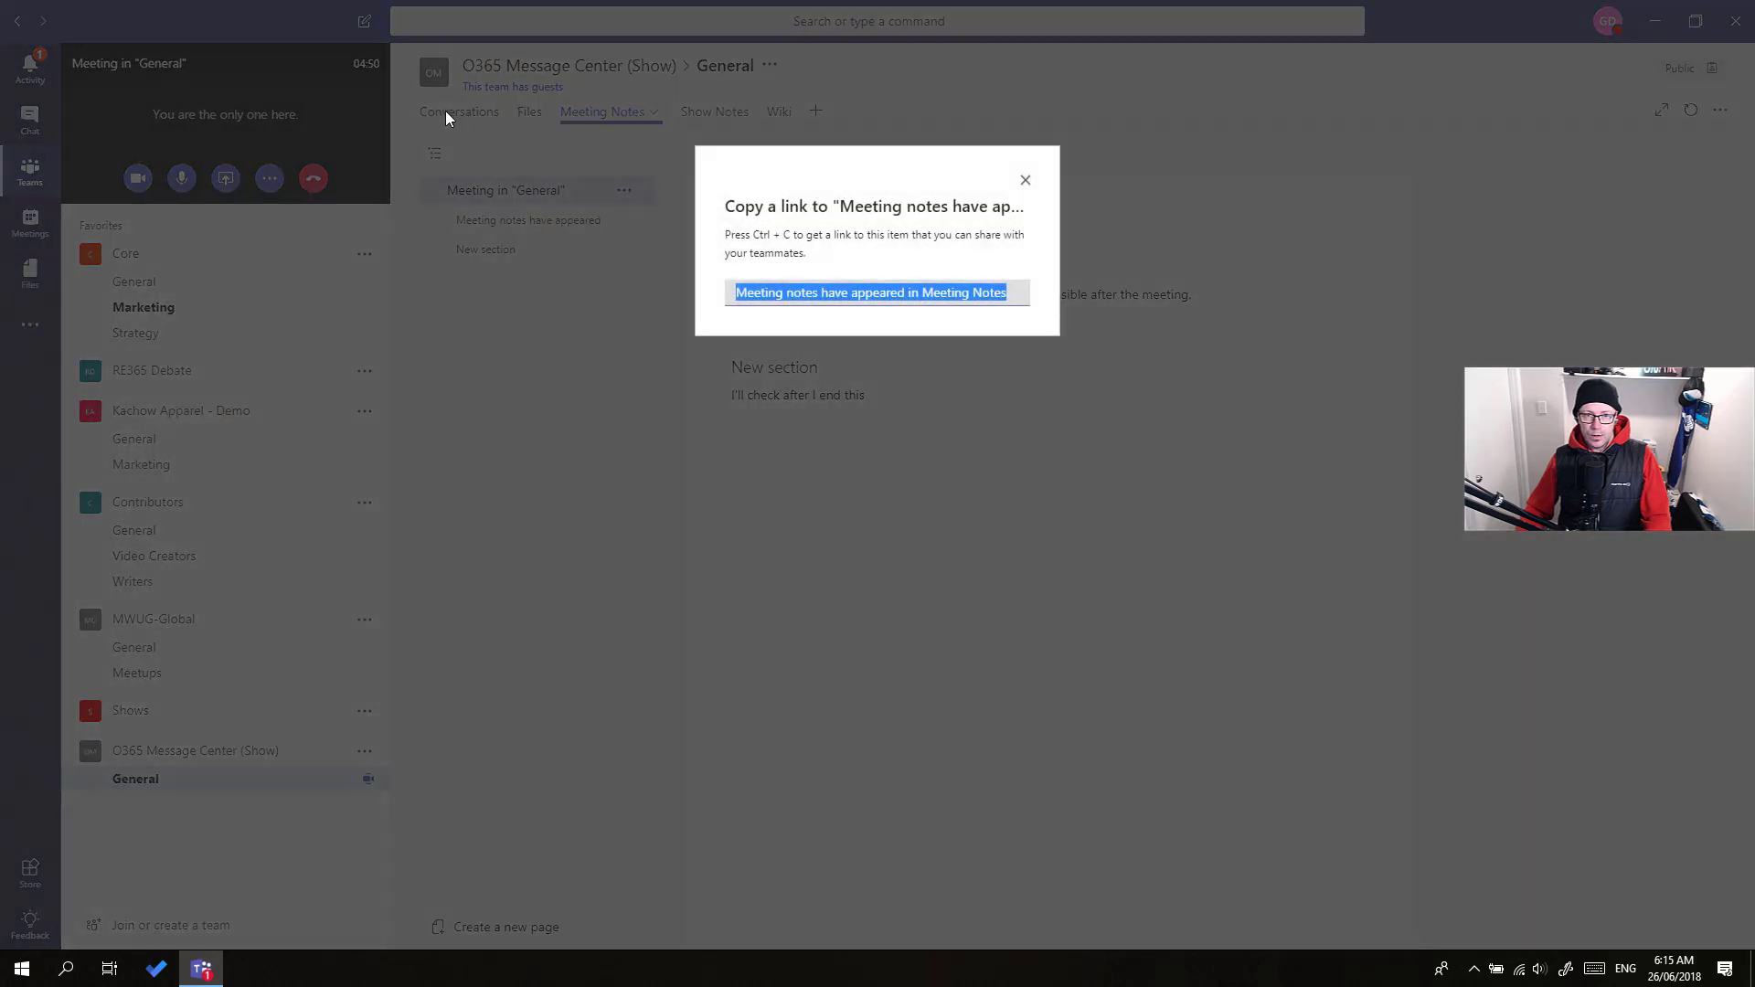
pyautogui.press('Escape')
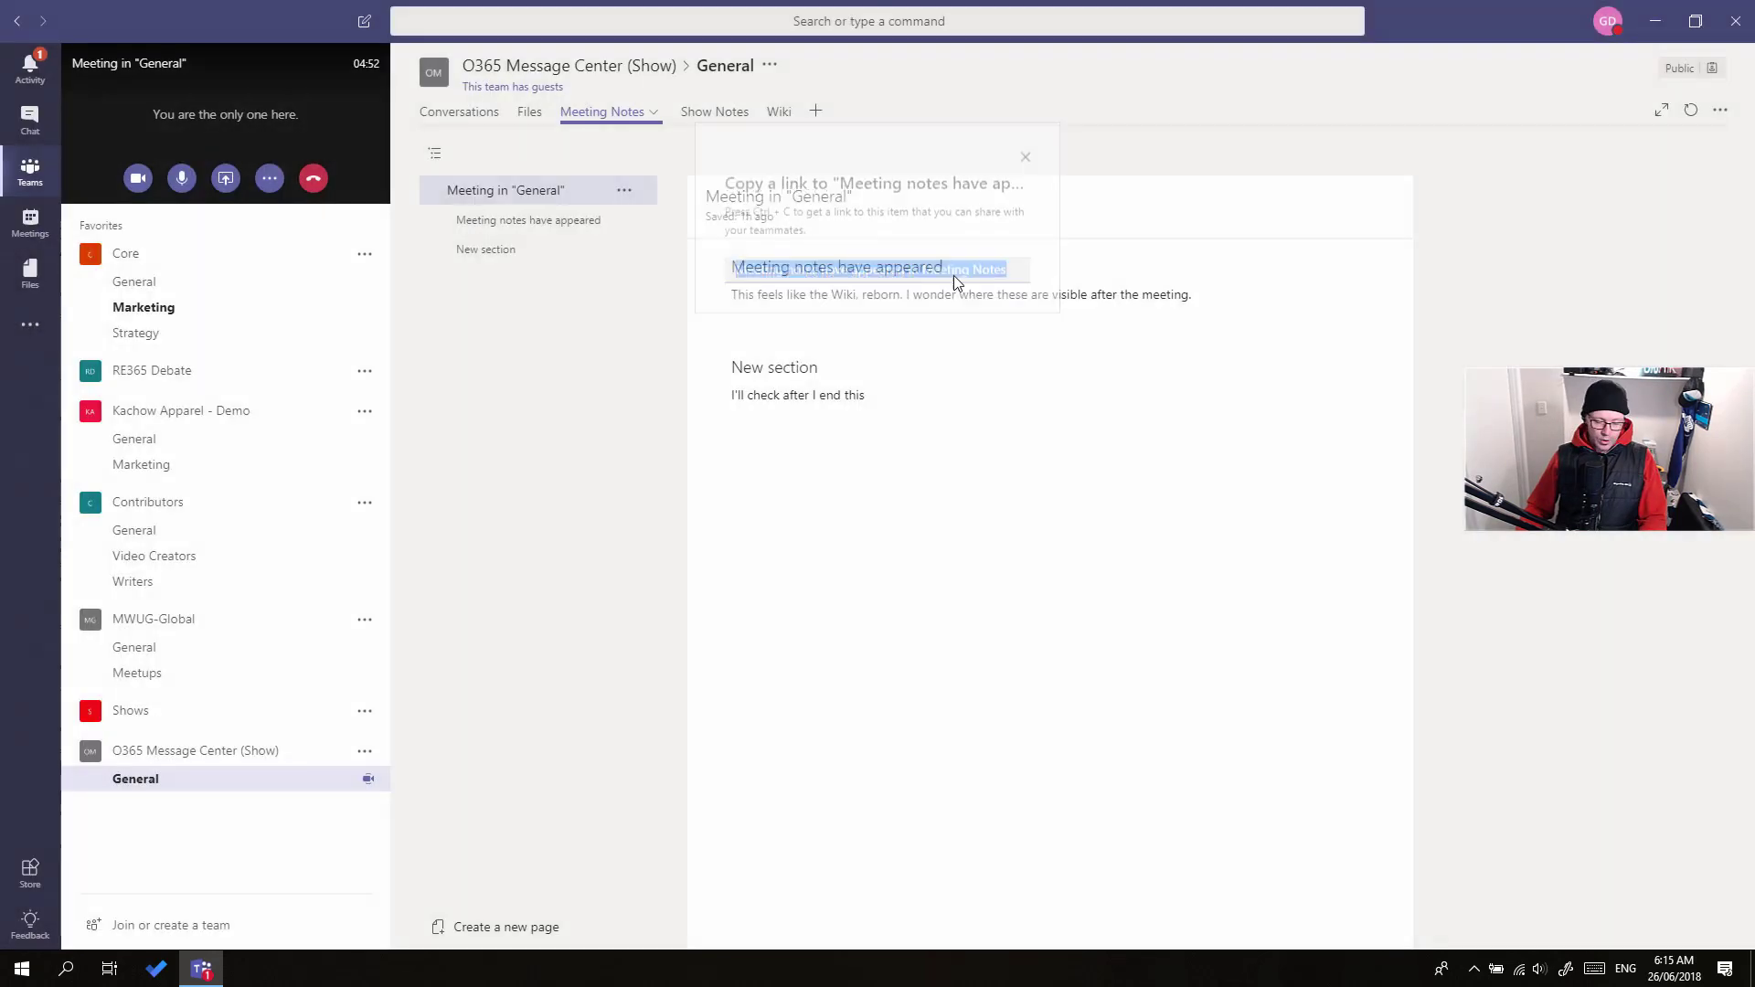
pyautogui.click(453, 115)
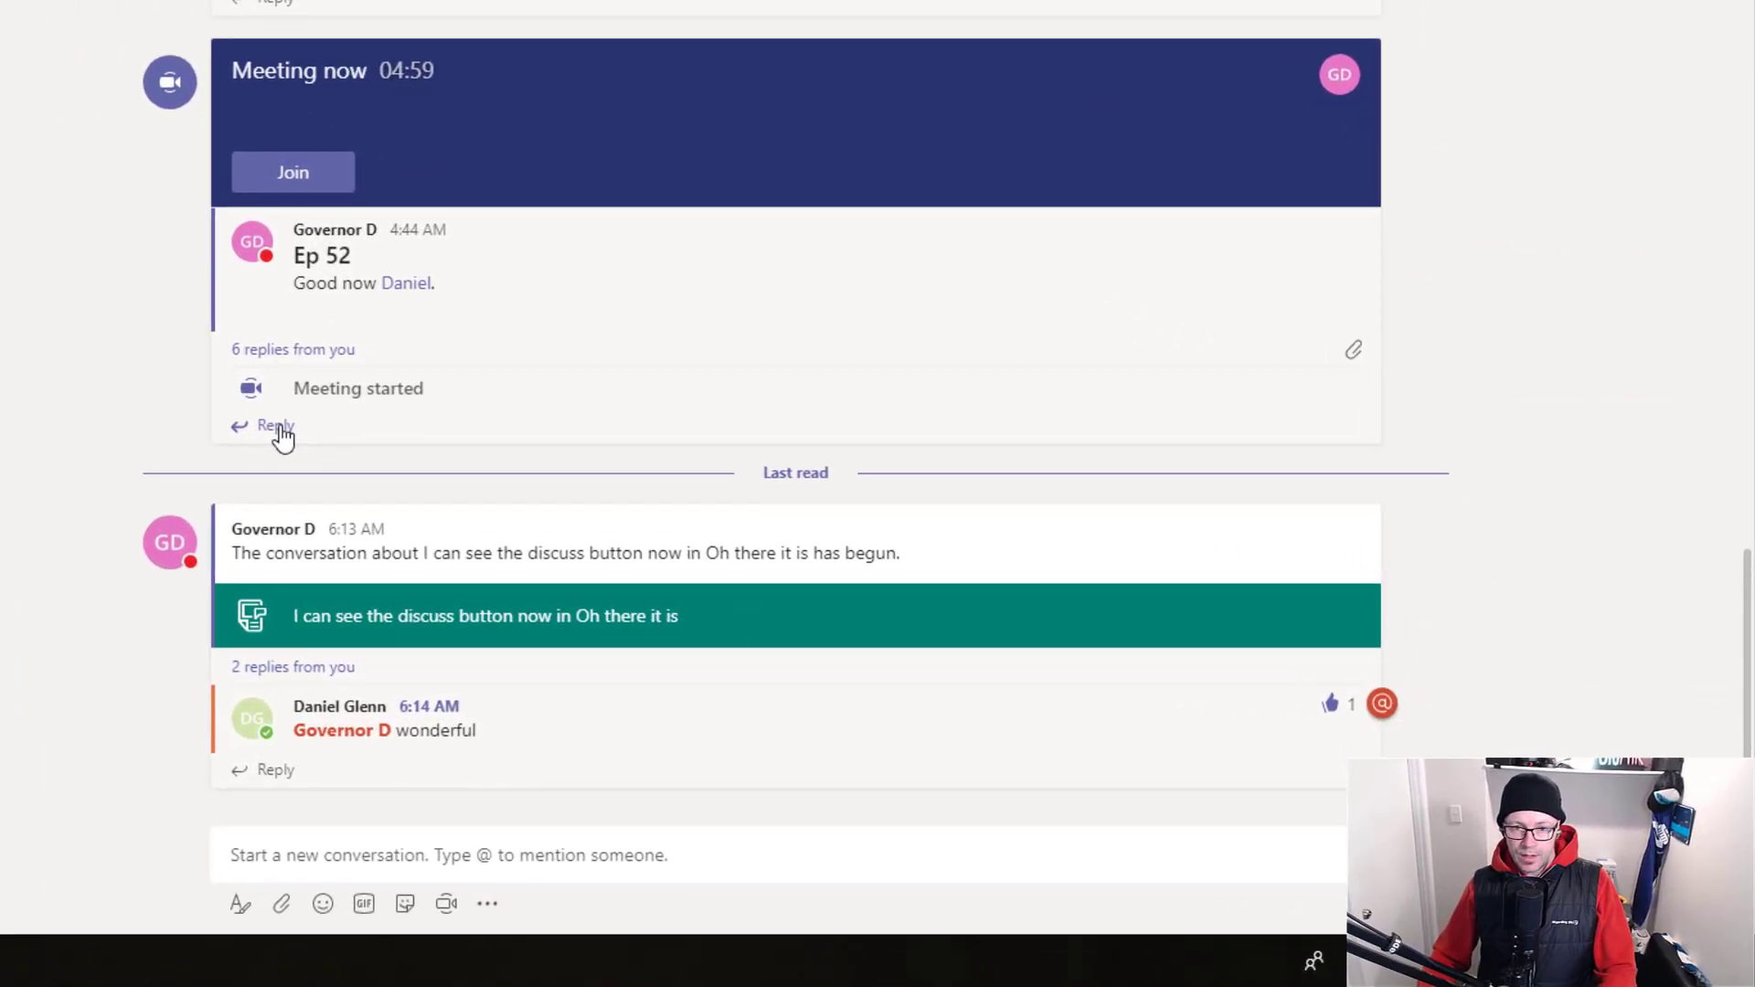
# Reply 'I'd like to talk about this note later' with the pasted section link in the meeting thread
pyautogui.click(279, 429)
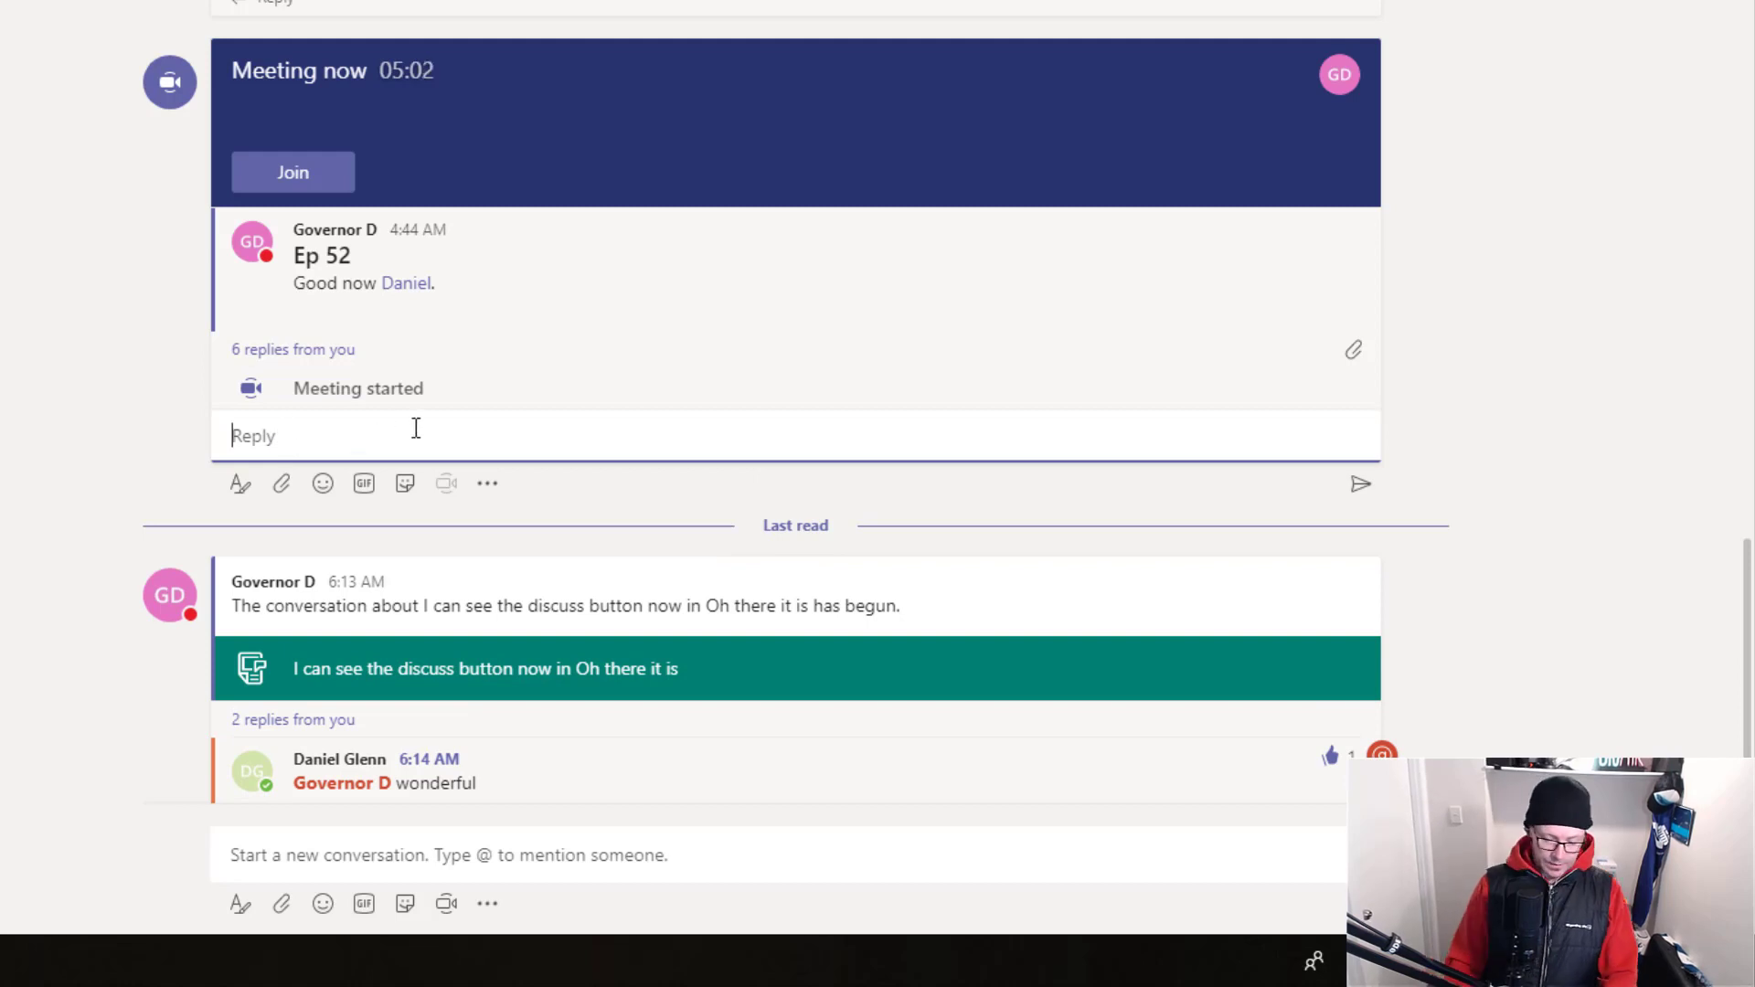
pyautogui.write("I'd like to tal")
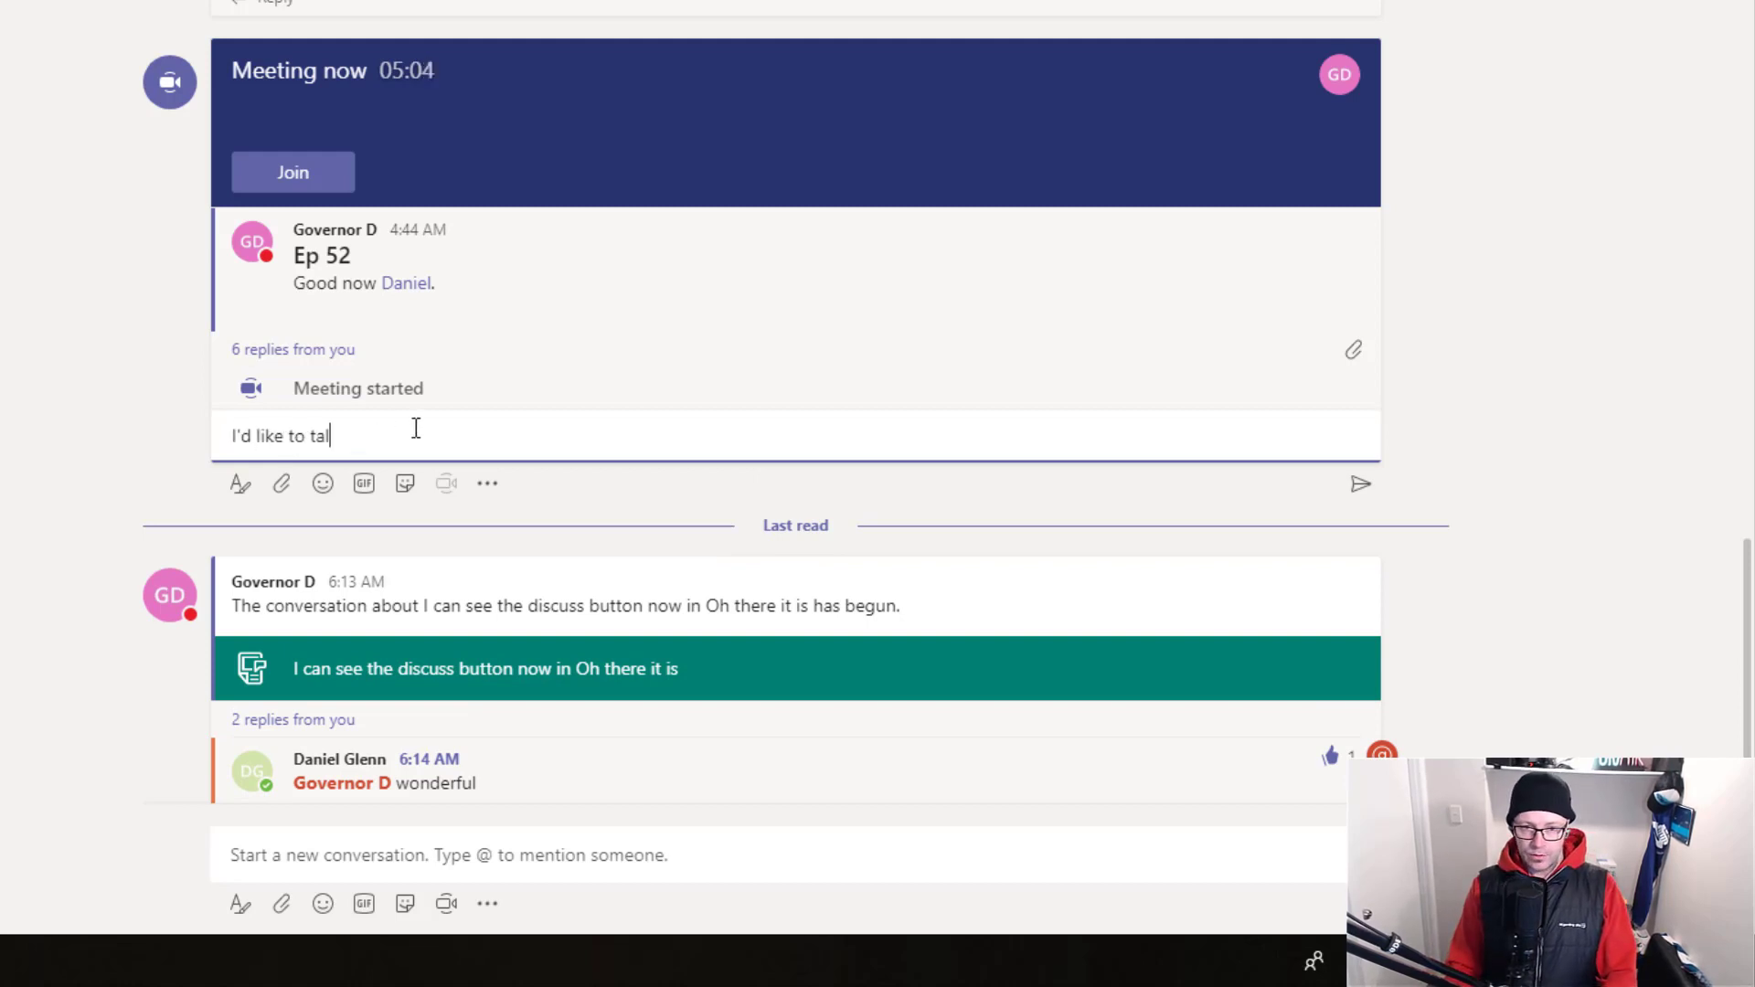
pyautogui.write('k about this note ')
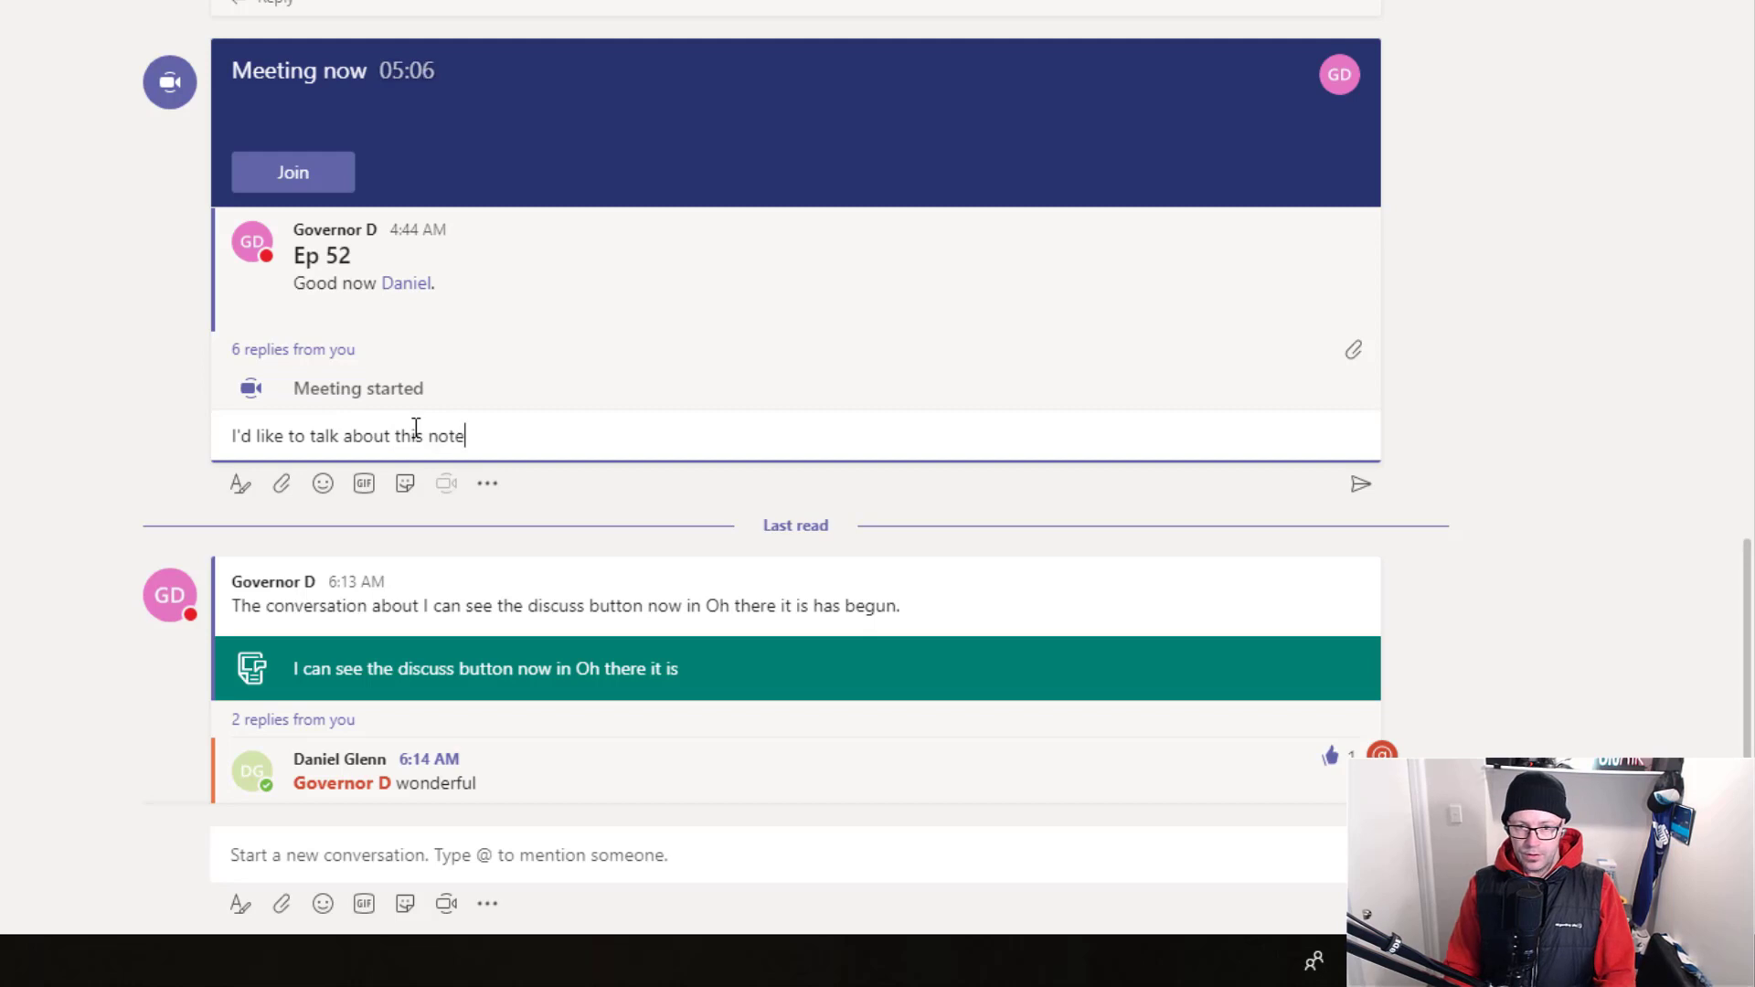
pyautogui.write('later')
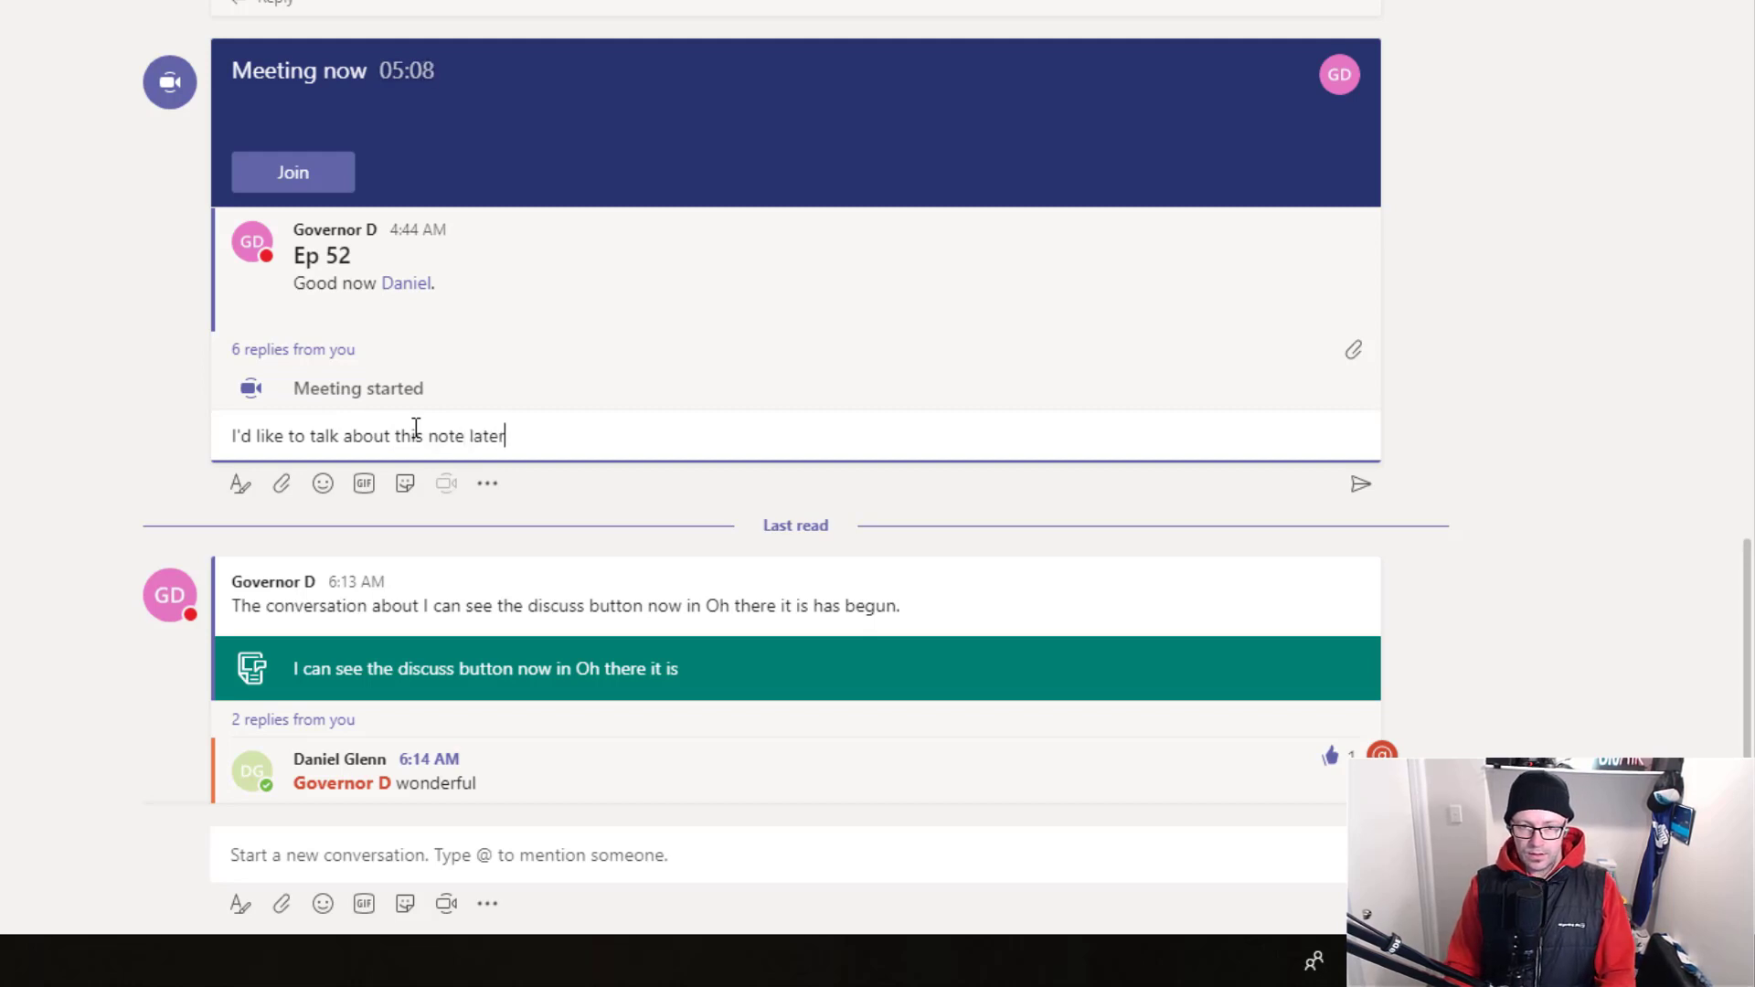
pyautogui.write('Meeting notes have appeared in Meeting Notes')
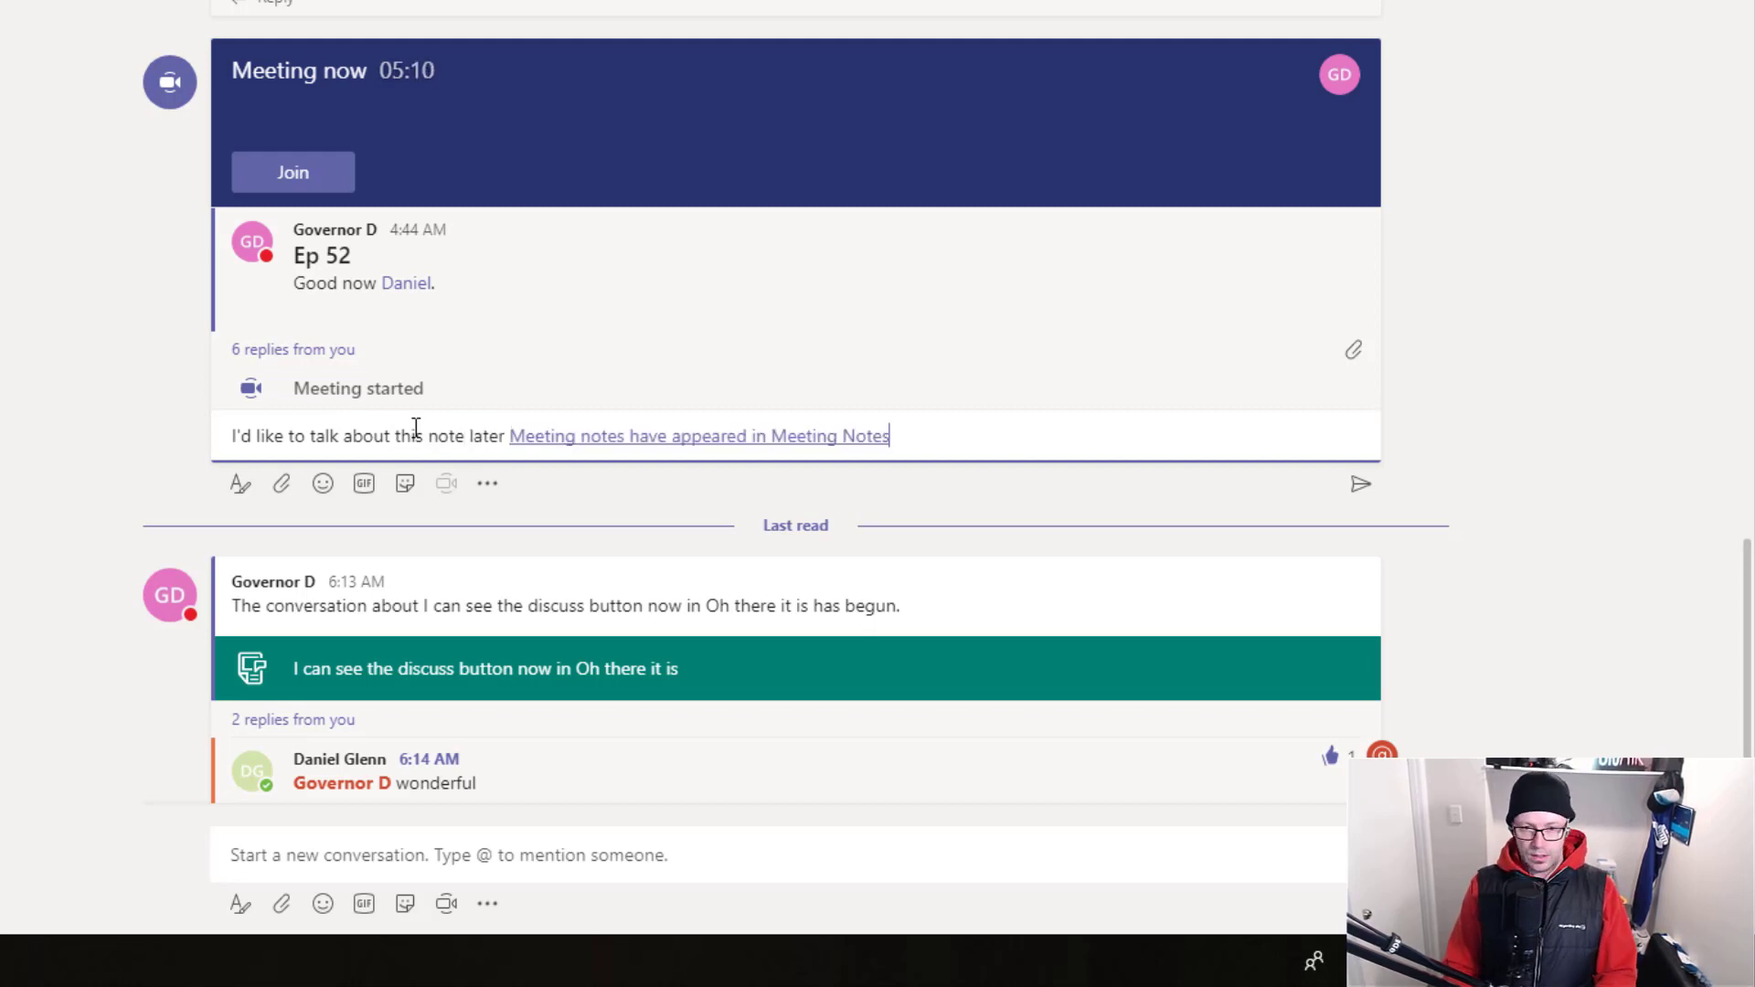
pyautogui.press('Return')
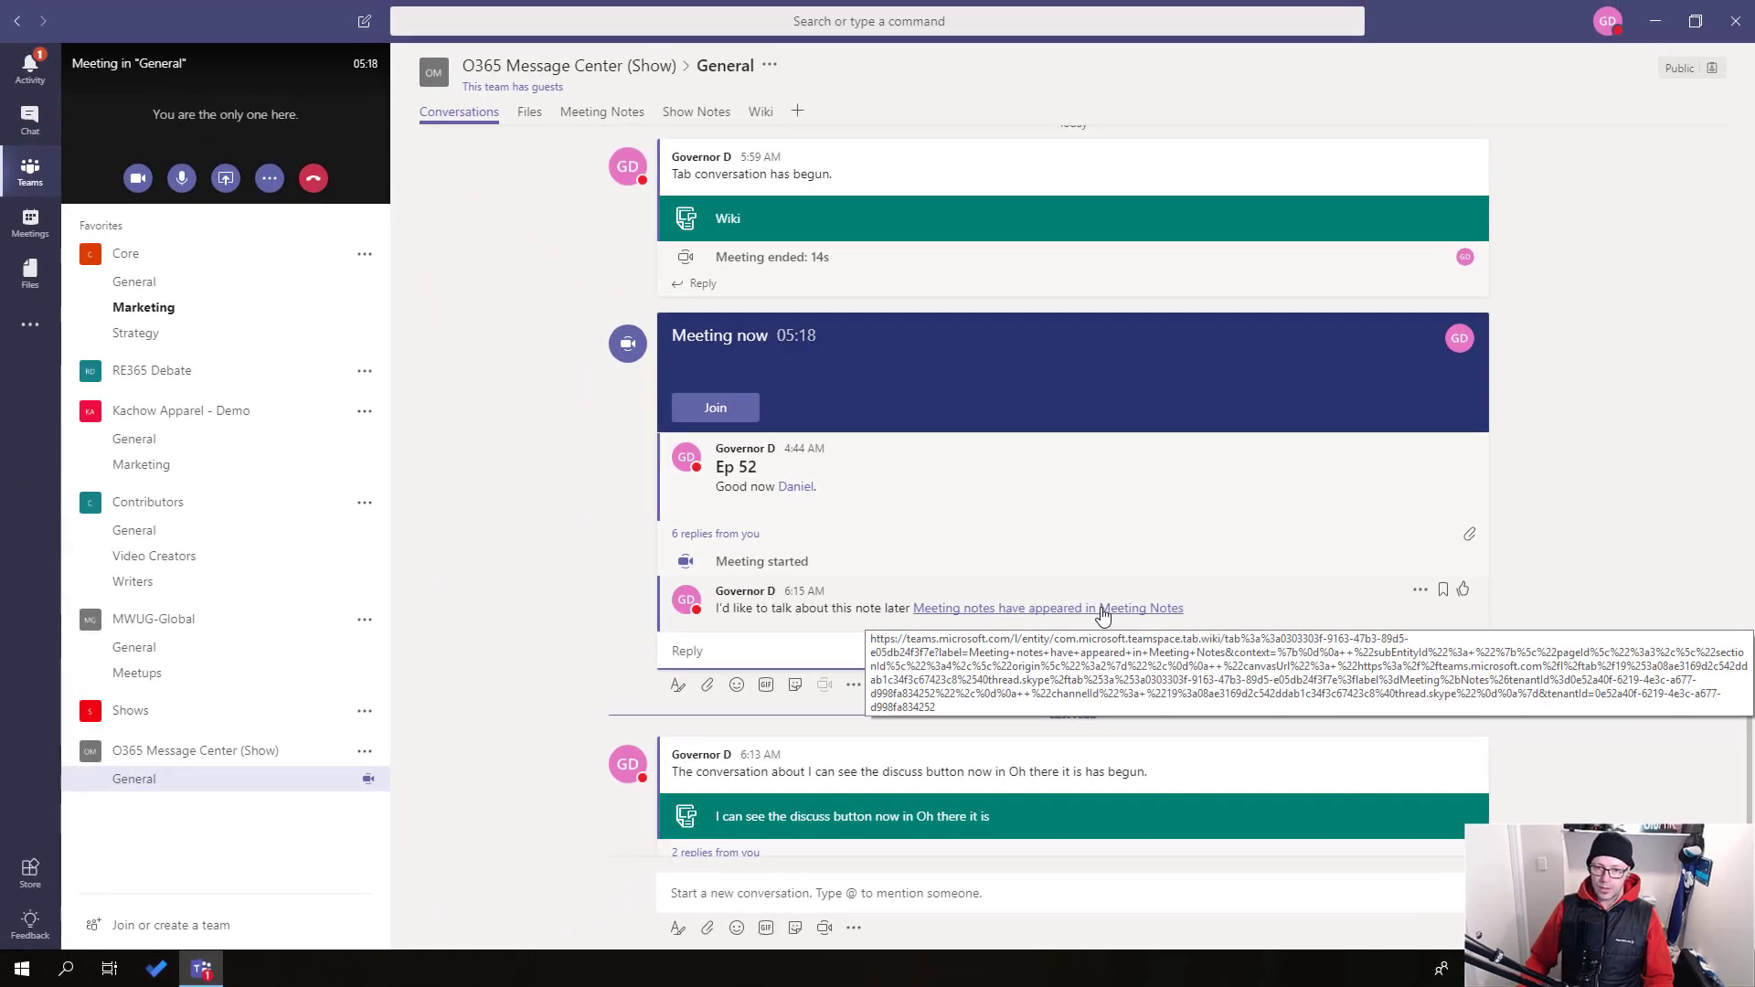
# Follow the posted link to Meeting Notes and inspect the page's and both sections' option menus
pyautogui.click(1103, 609)
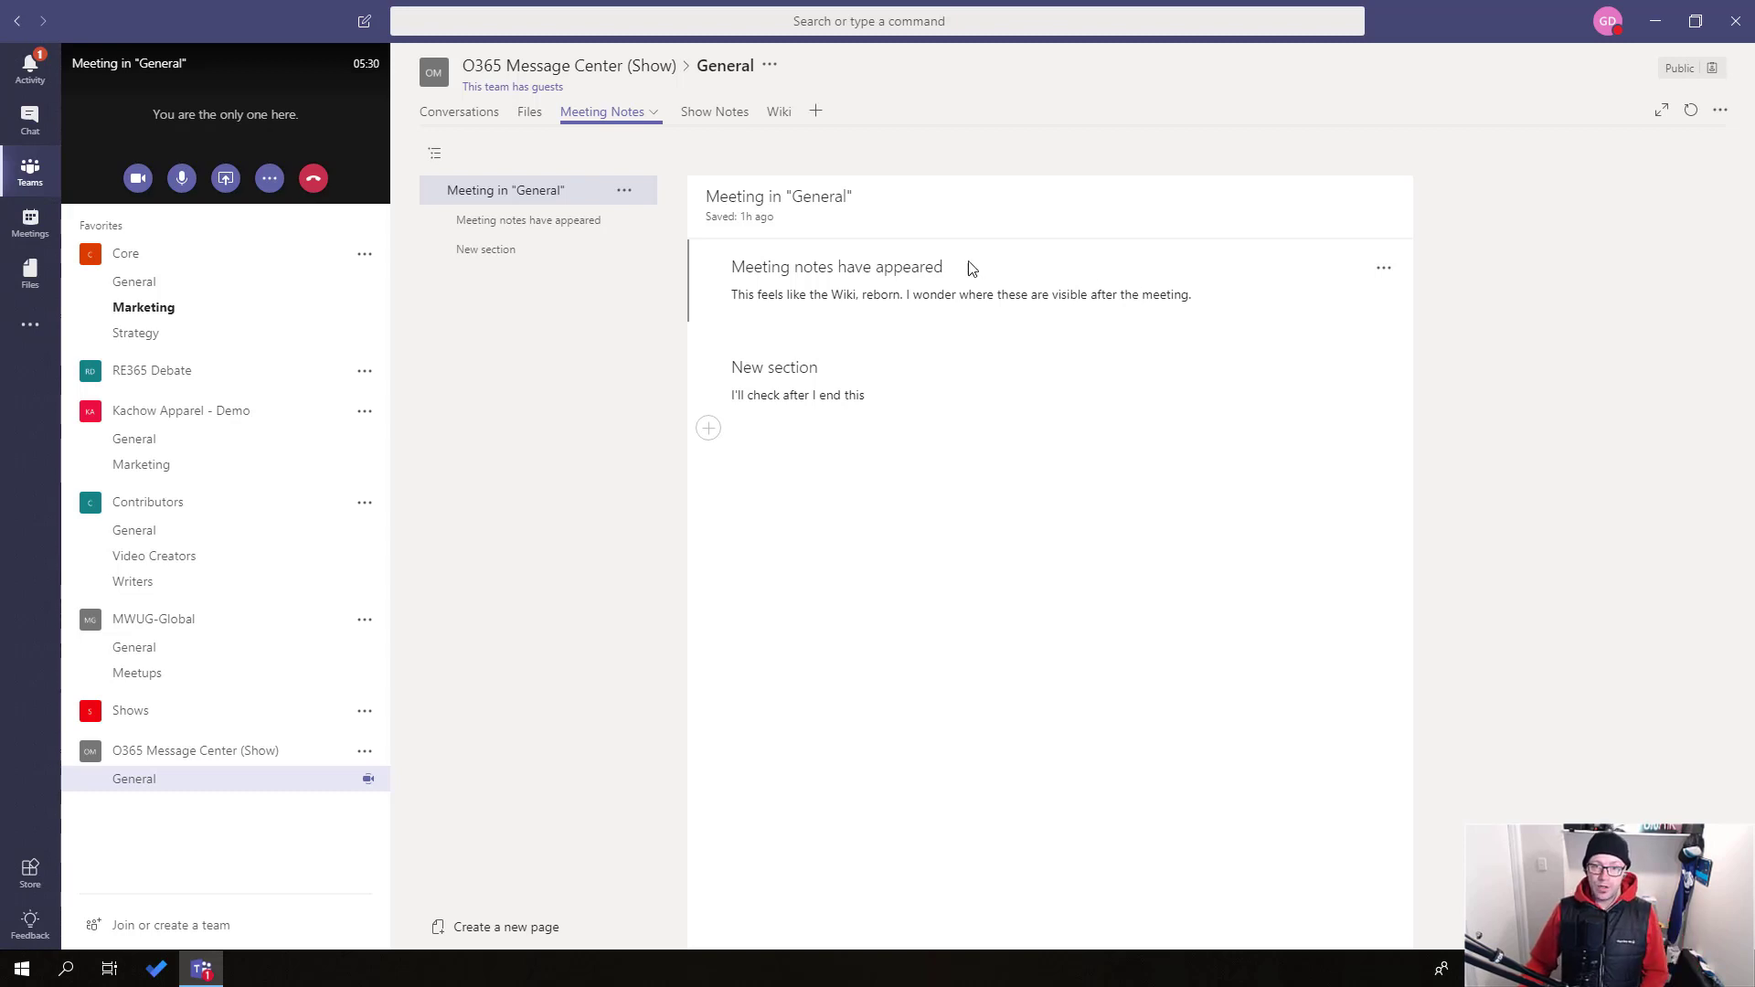
pyautogui.click(603, 212)
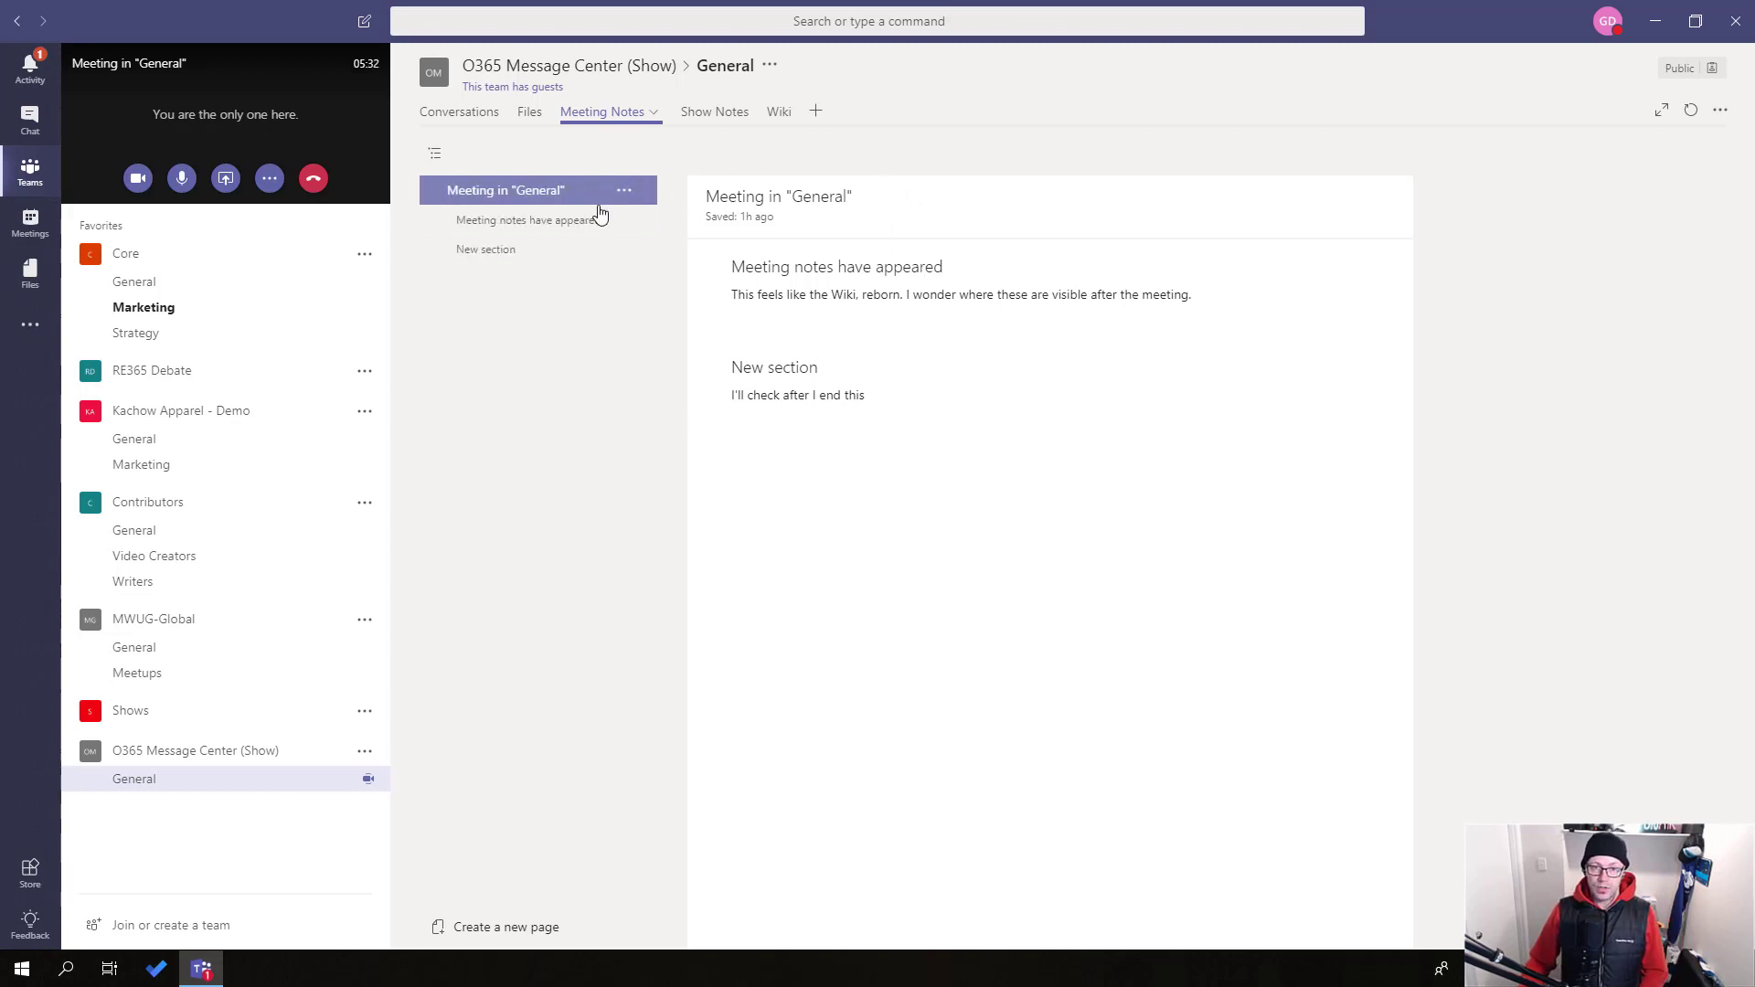
pyautogui.click(624, 190)
pyautogui.click(651, 328)
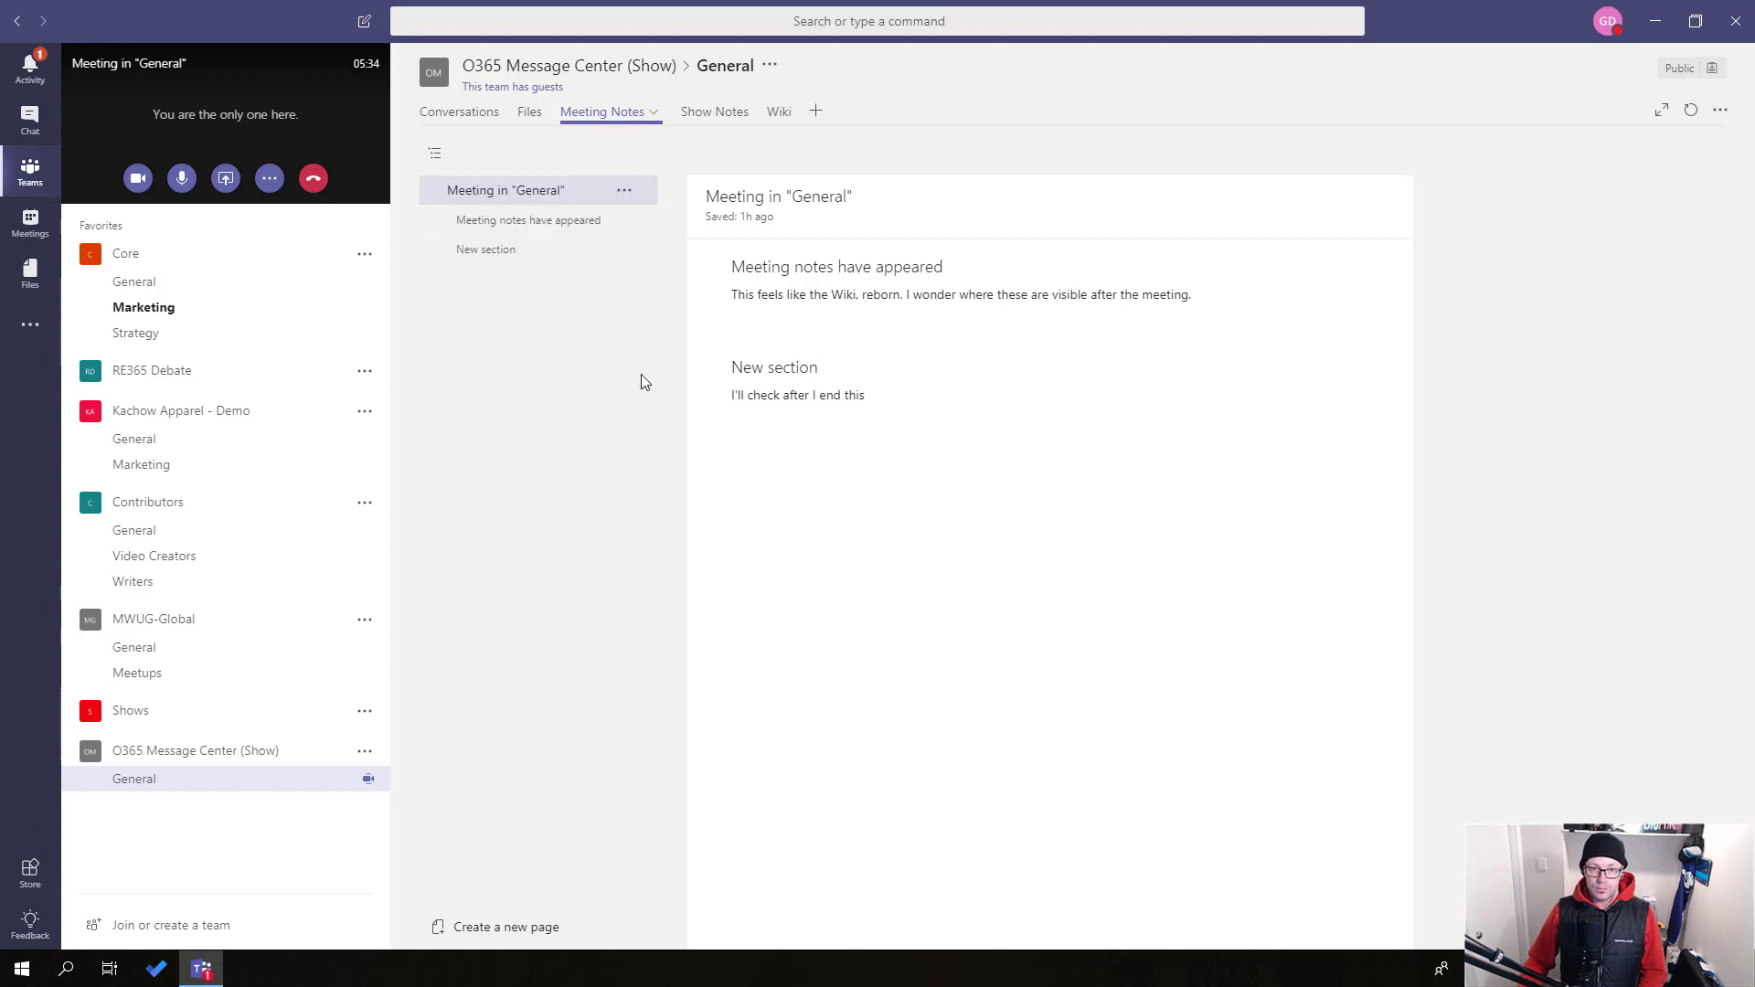
pyautogui.click(625, 220)
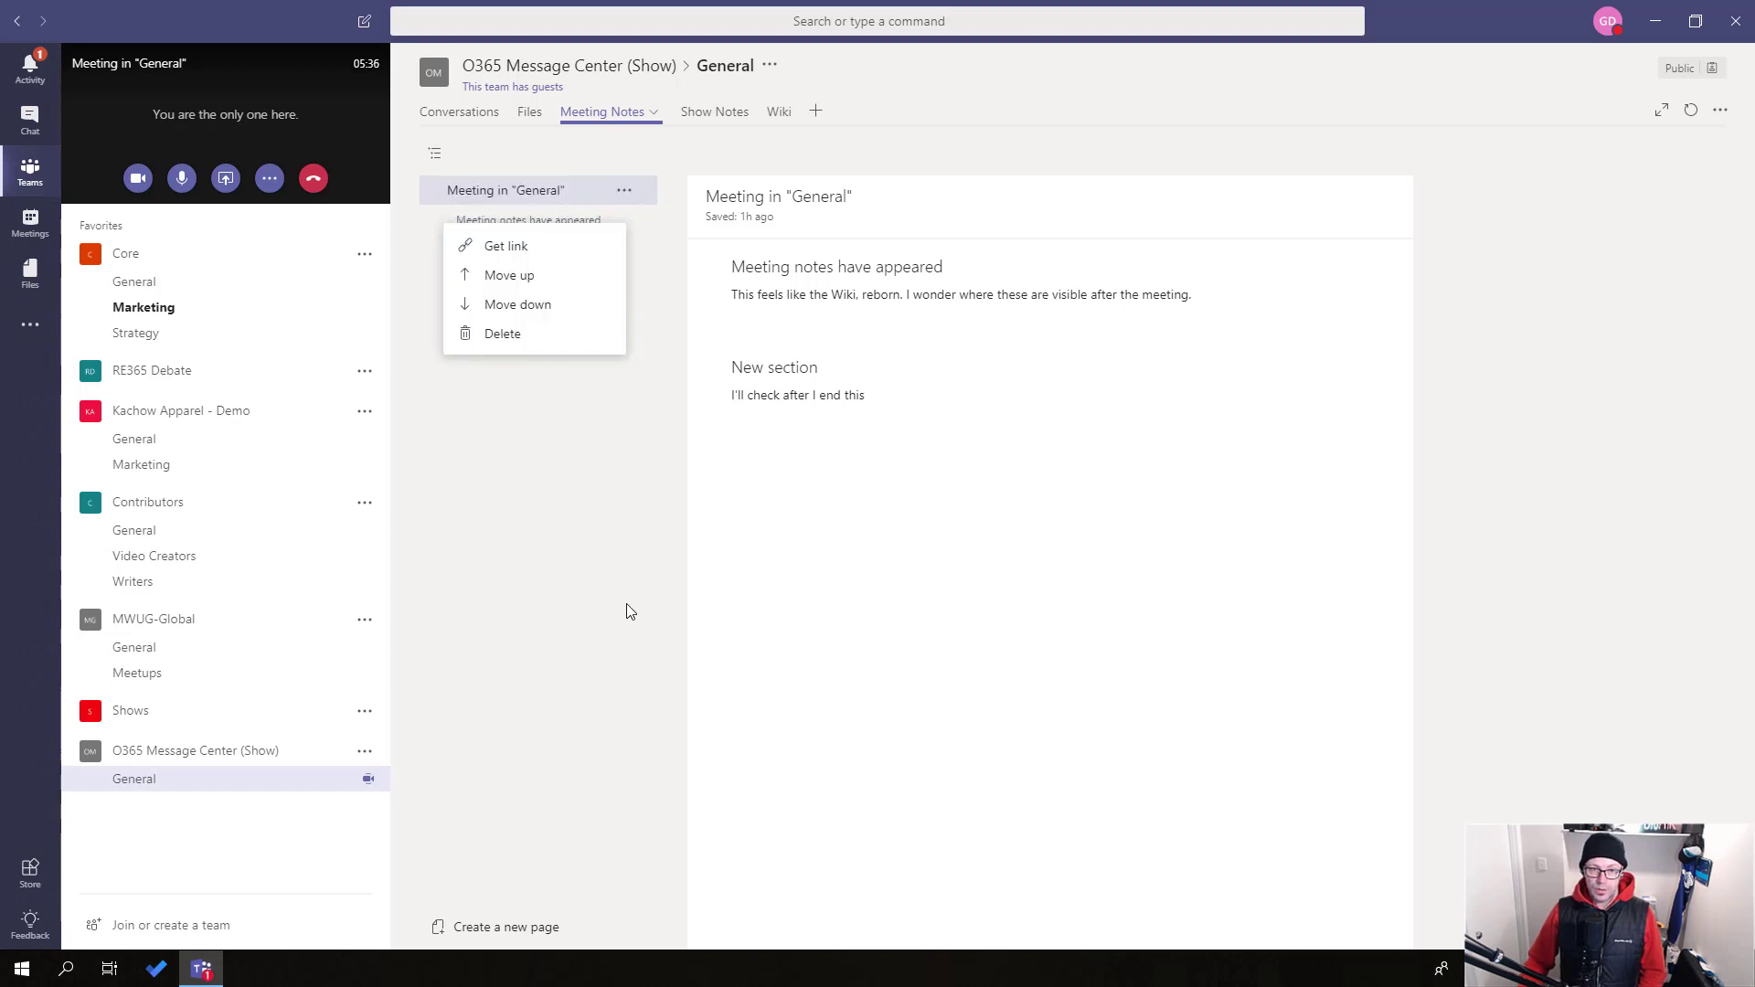
pyautogui.click(591, 665)
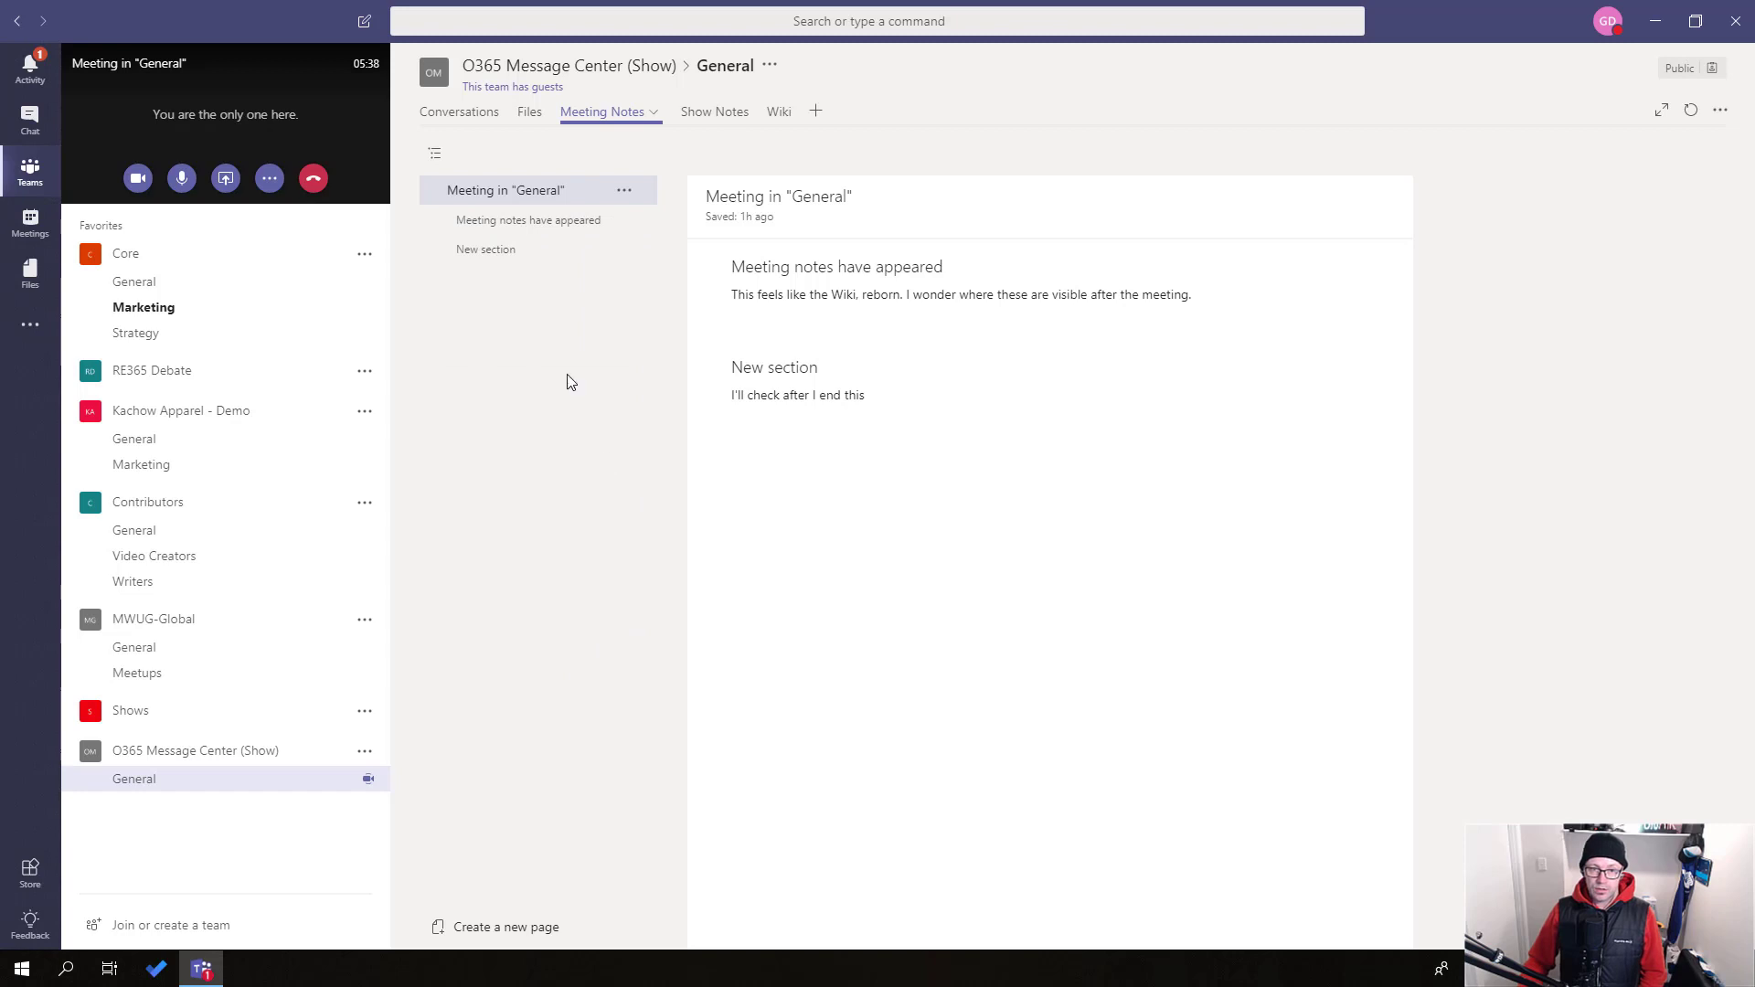
pyautogui.click(625, 250)
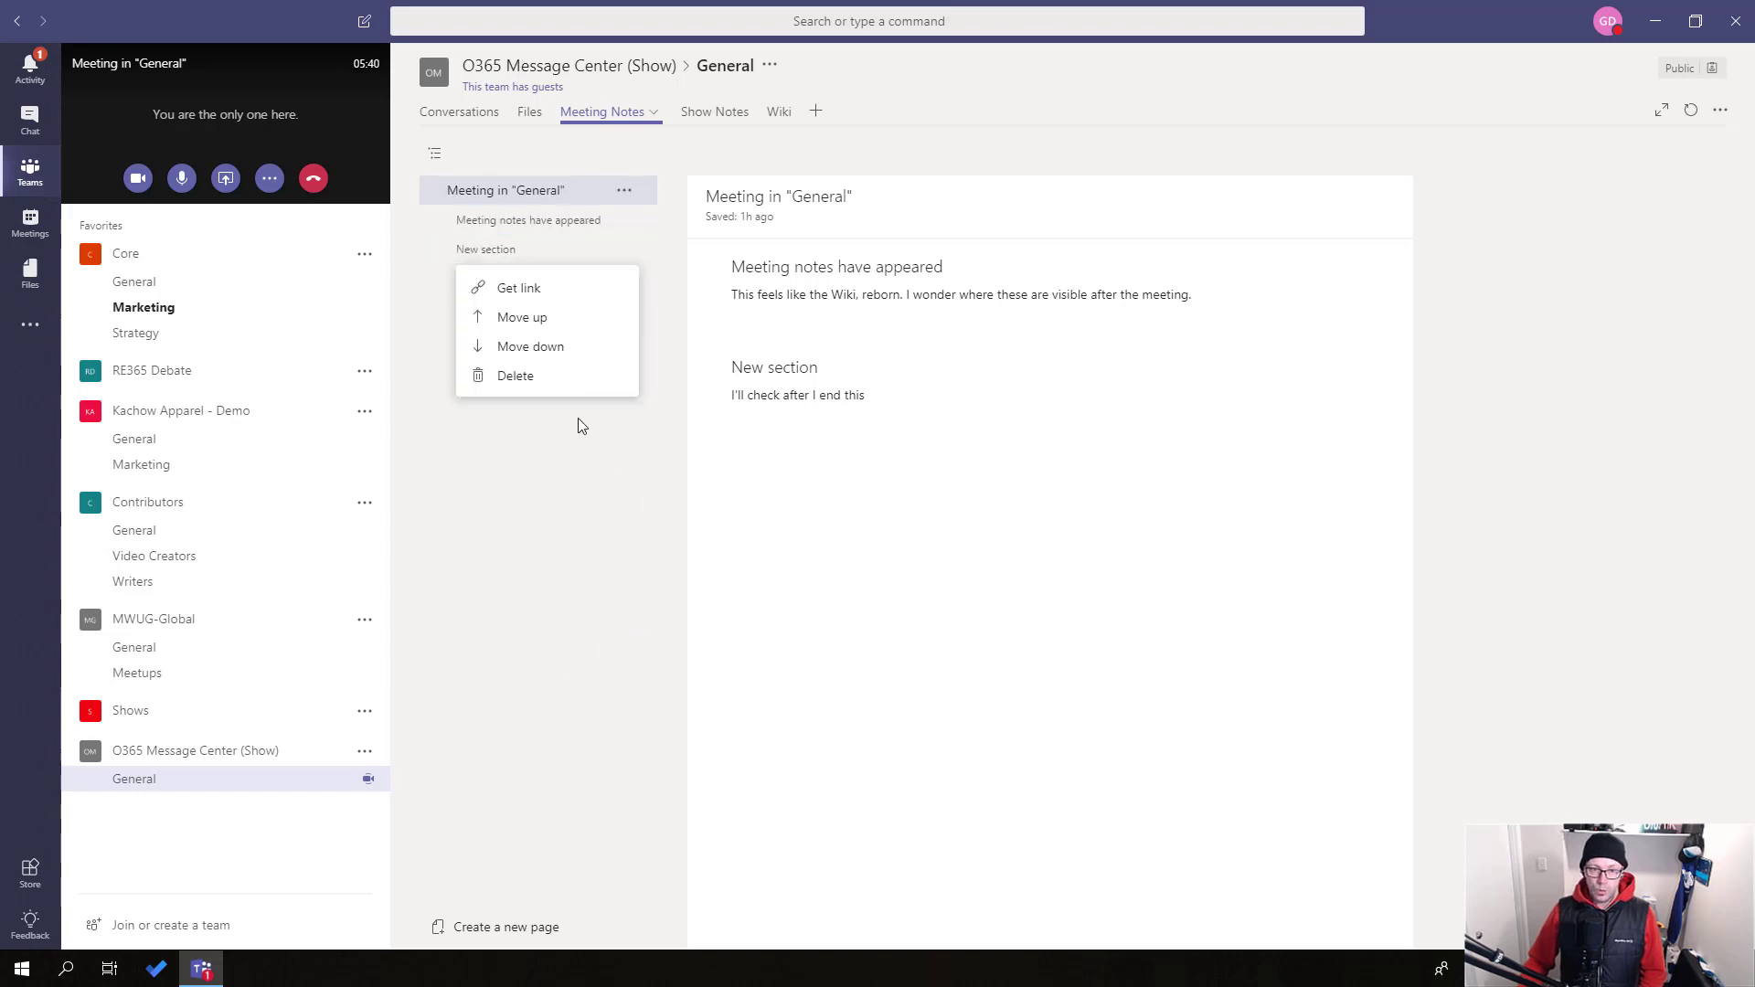
pyautogui.click(574, 491)
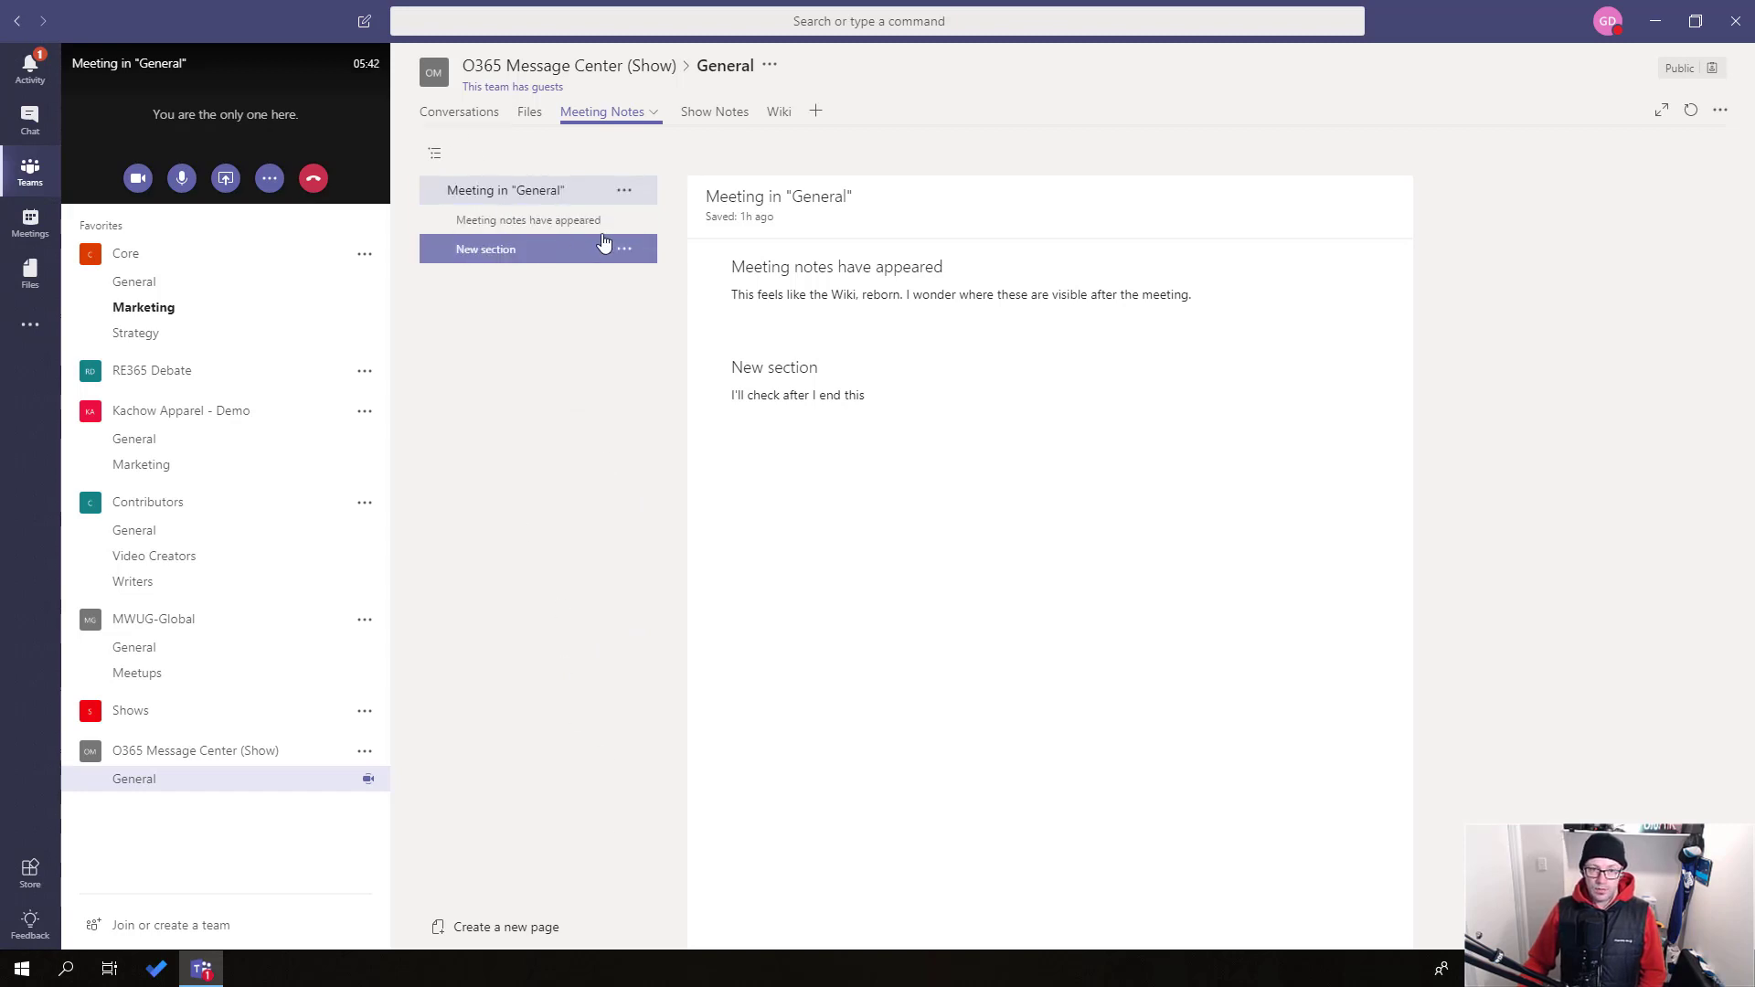